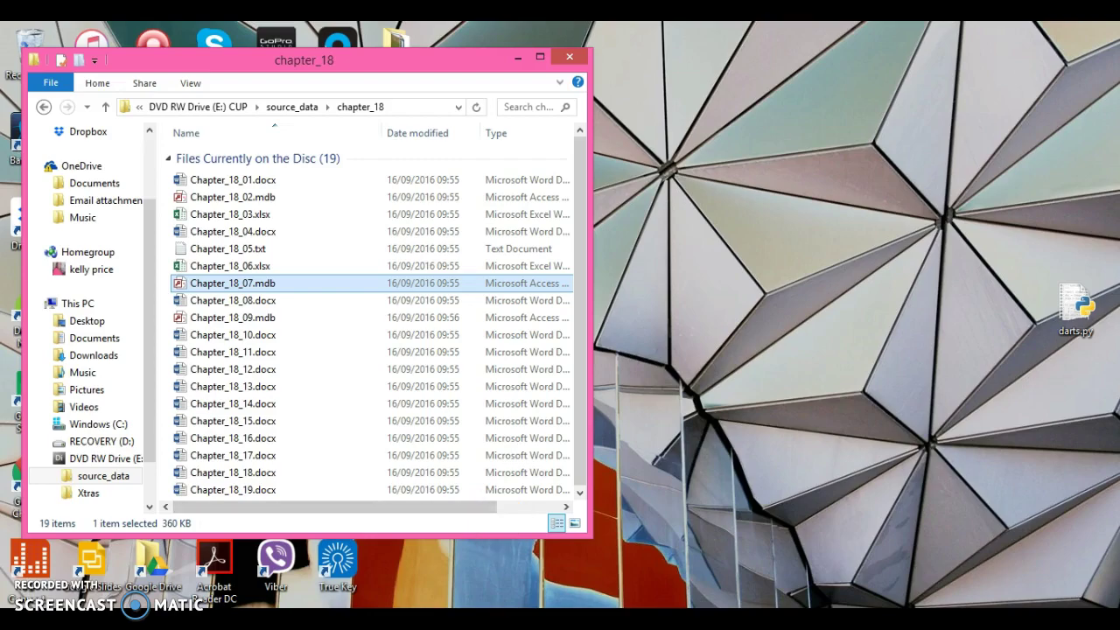
View a related mail merge image in Google Images, then close Chrome.
left_click(639, 542)
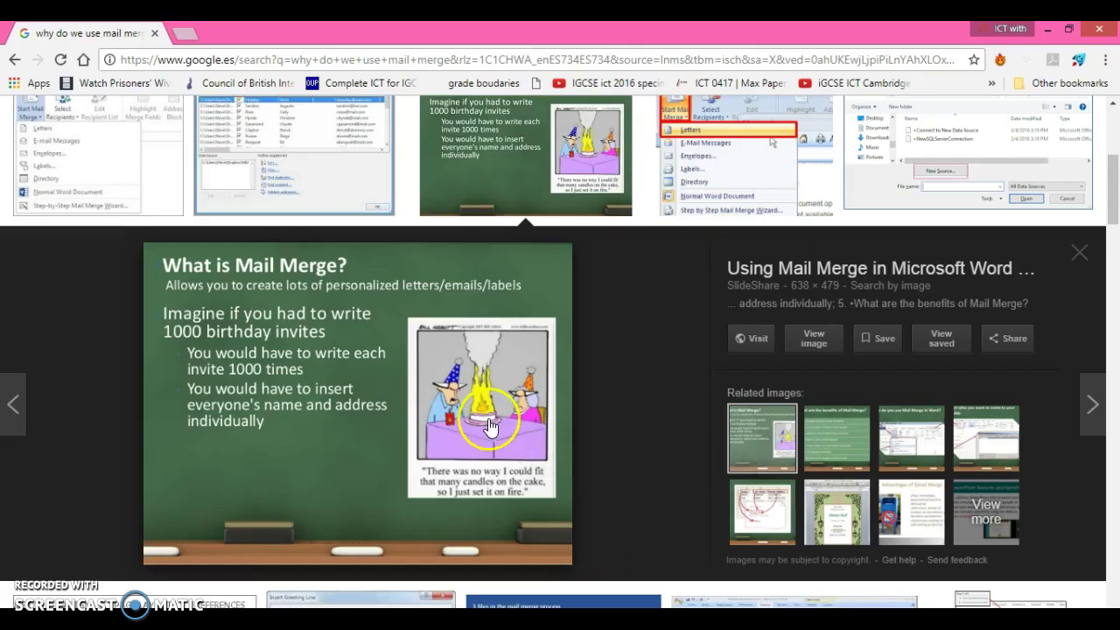
left_click(737, 418)
Close the browser window to return to the chapter_18 folder.
left_click(1113, 32)
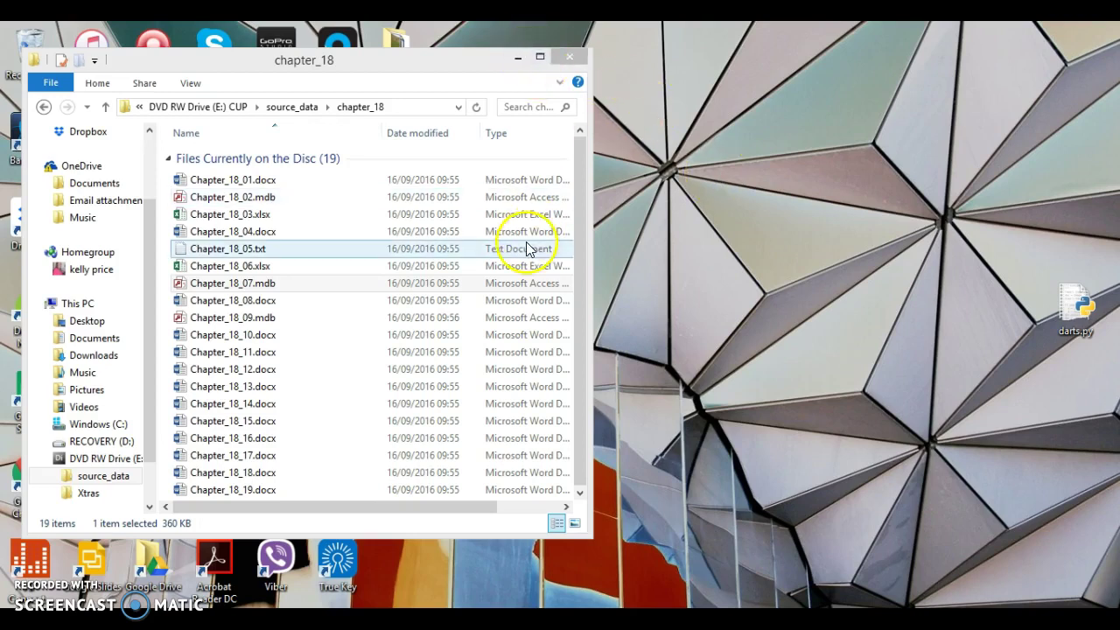
Open Chapter_18_01.docx and dismiss the expired-subscription dialog and yellow banner.
double_click(319, 186)
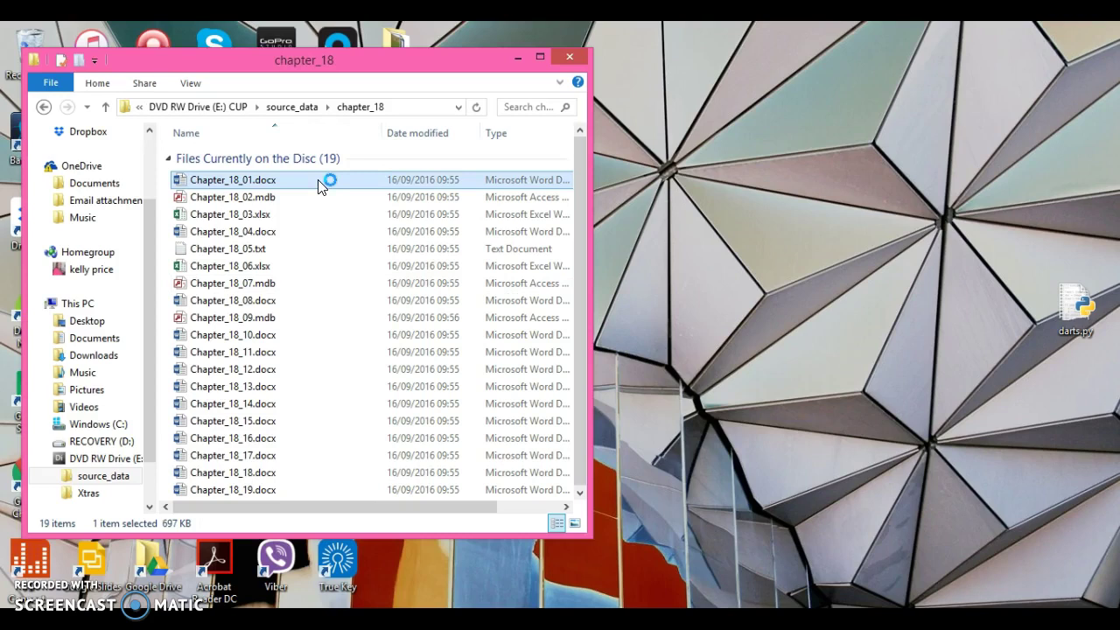
left_click(826, 378)
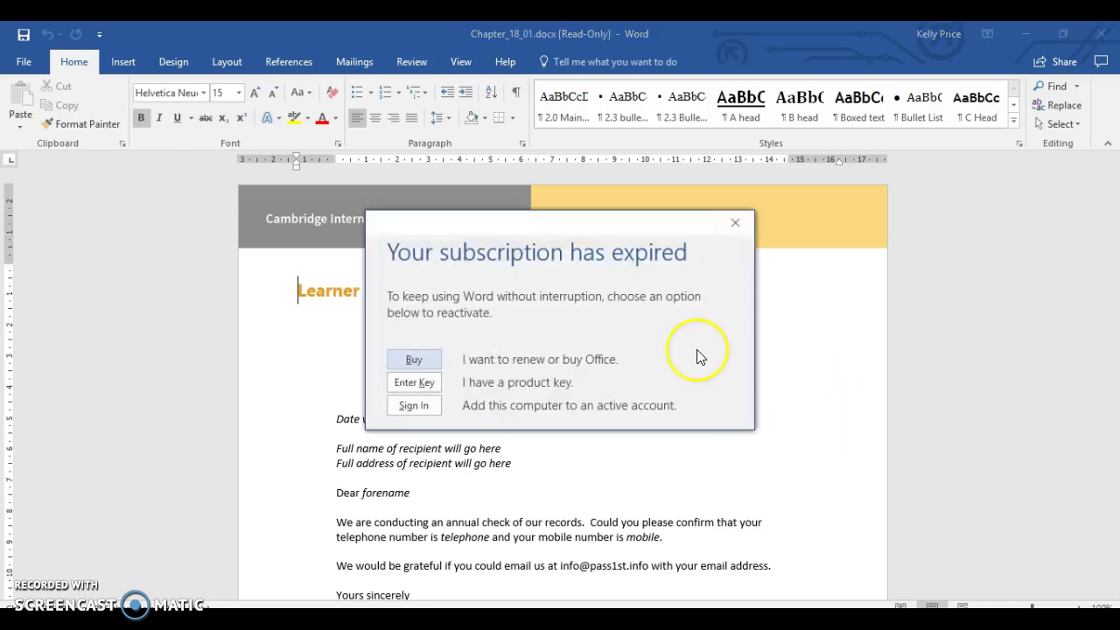
left_click(737, 225)
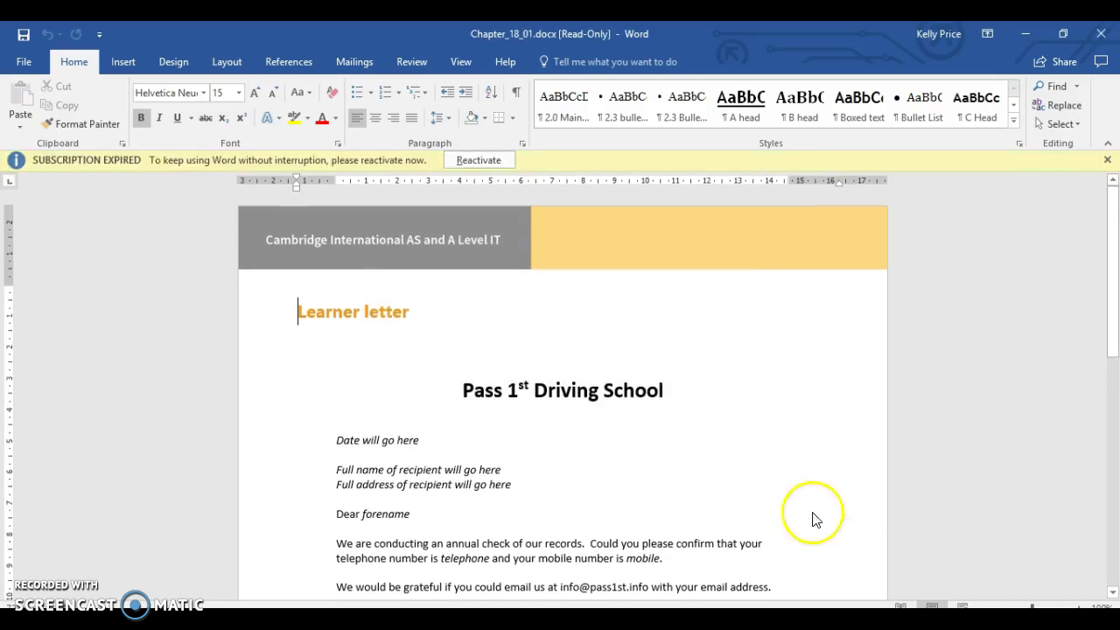
left_click(1106, 164)
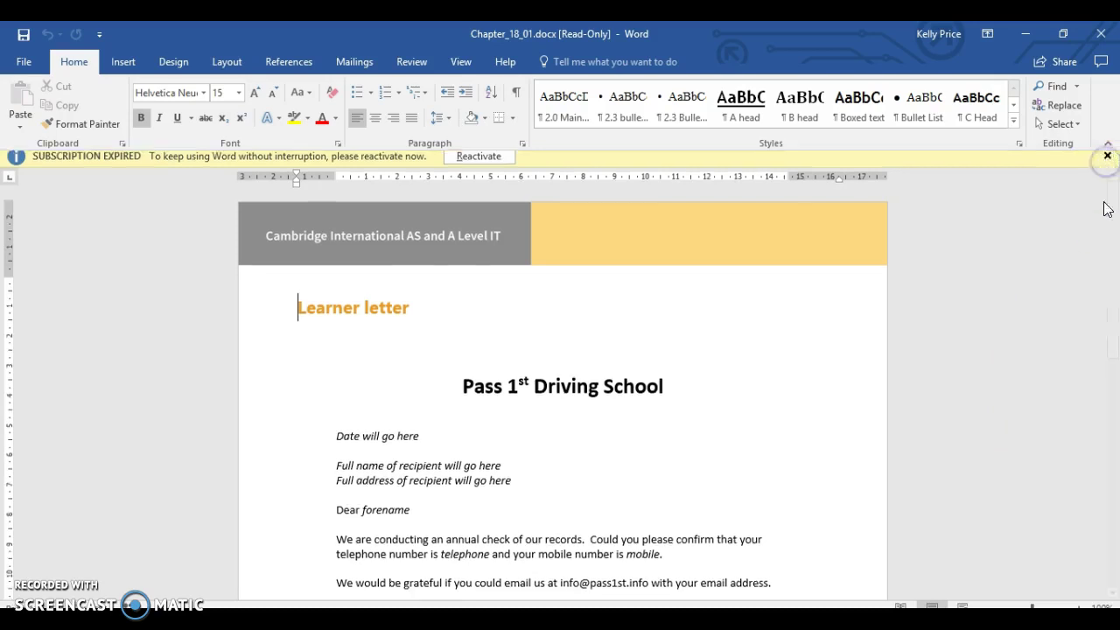
Select the date, recipient, forename and mobile placeholders in the letter to inspect them.
left_click_drag(1112, 267, 1113, 332)
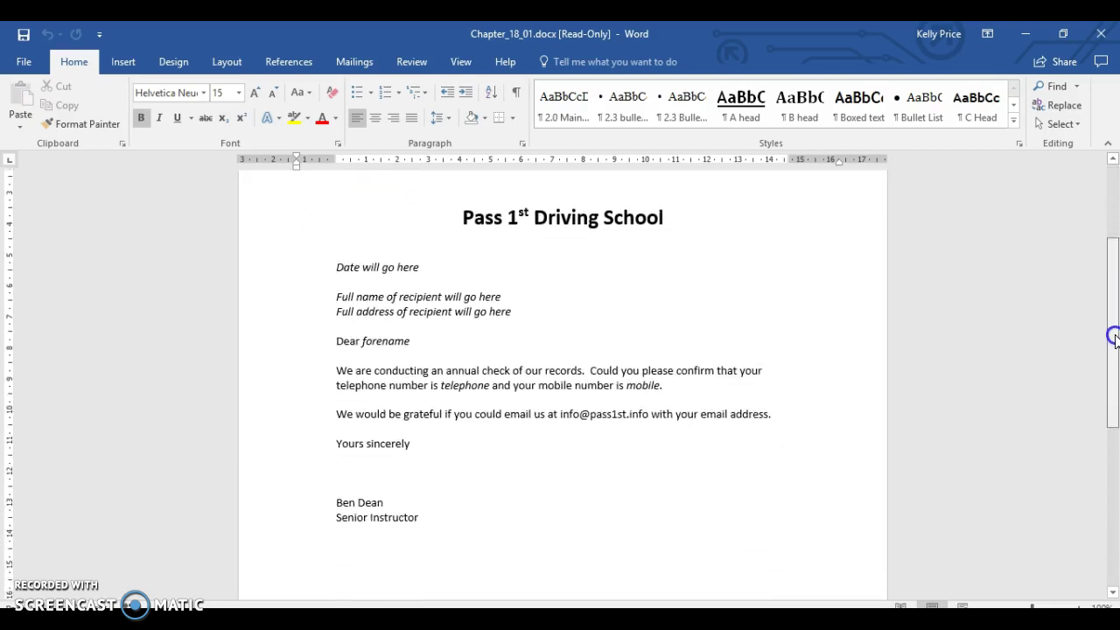
left_click_drag(334, 251, 430, 275)
left_click(364, 283)
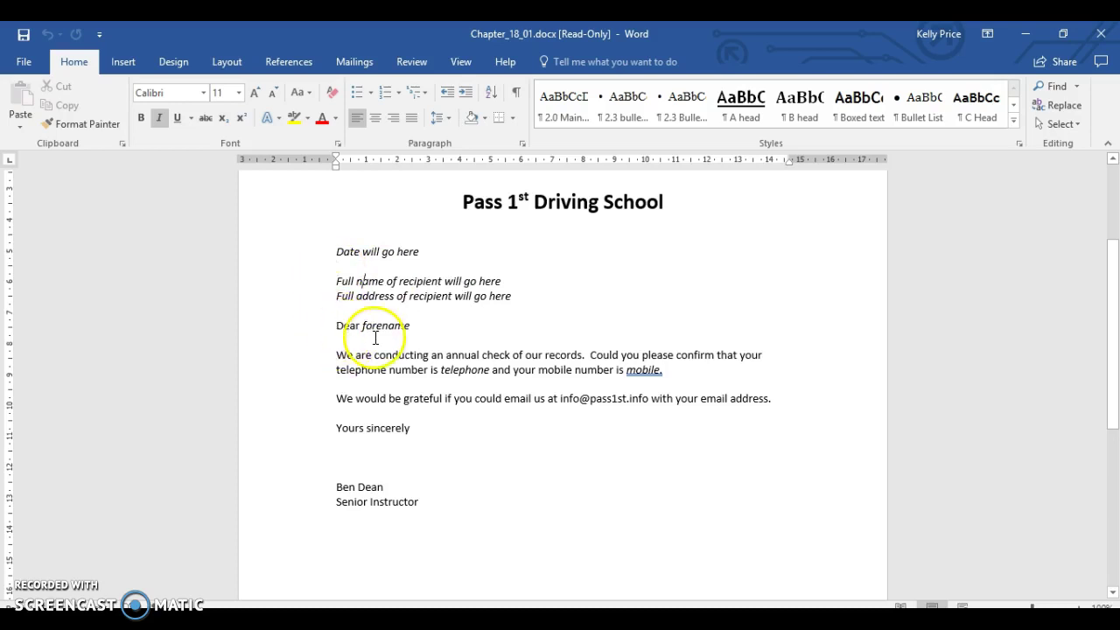
left_click_drag(362, 325, 411, 325)
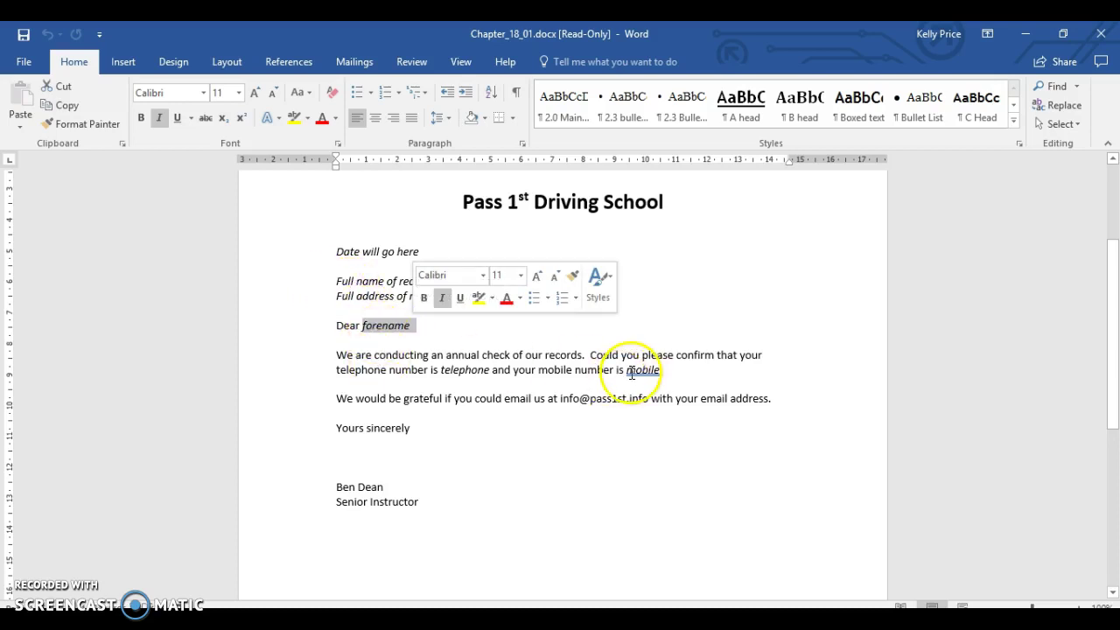
left_click_drag(628, 370, 662, 370)
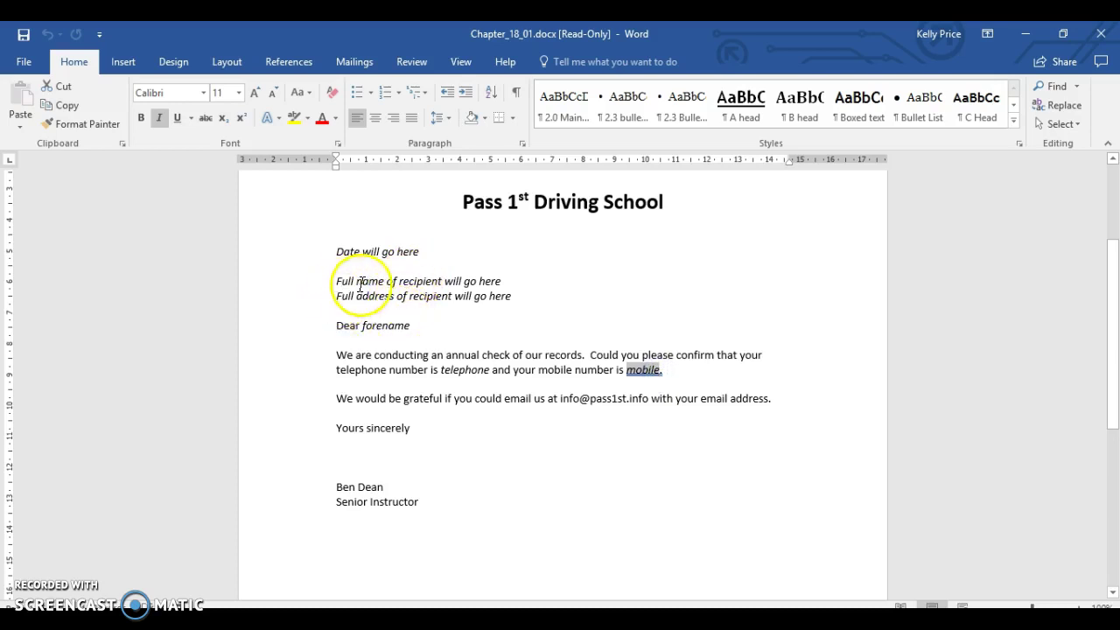
Add angle brackets around forename, remove them again, and close the letter.
left_click(364, 325)
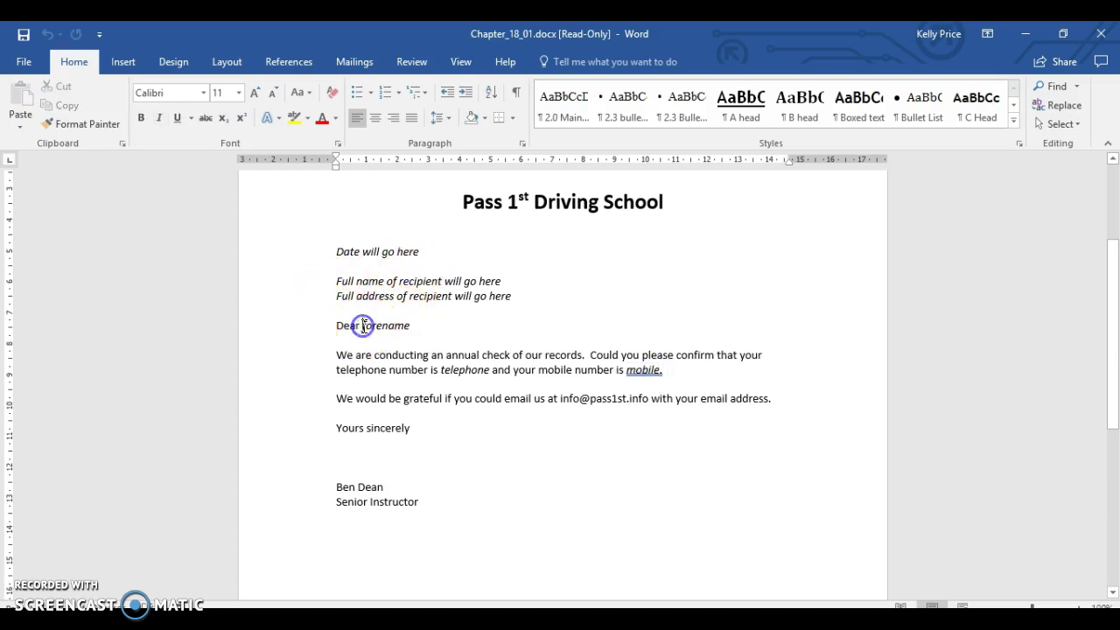
type("<")
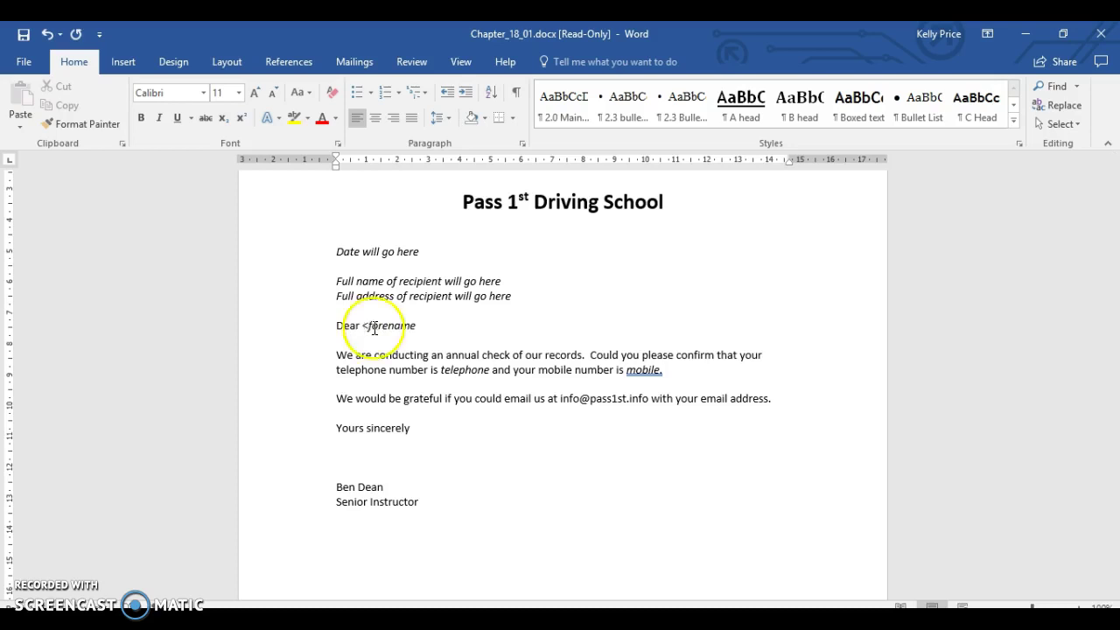
left_click(419, 325)
type(">")
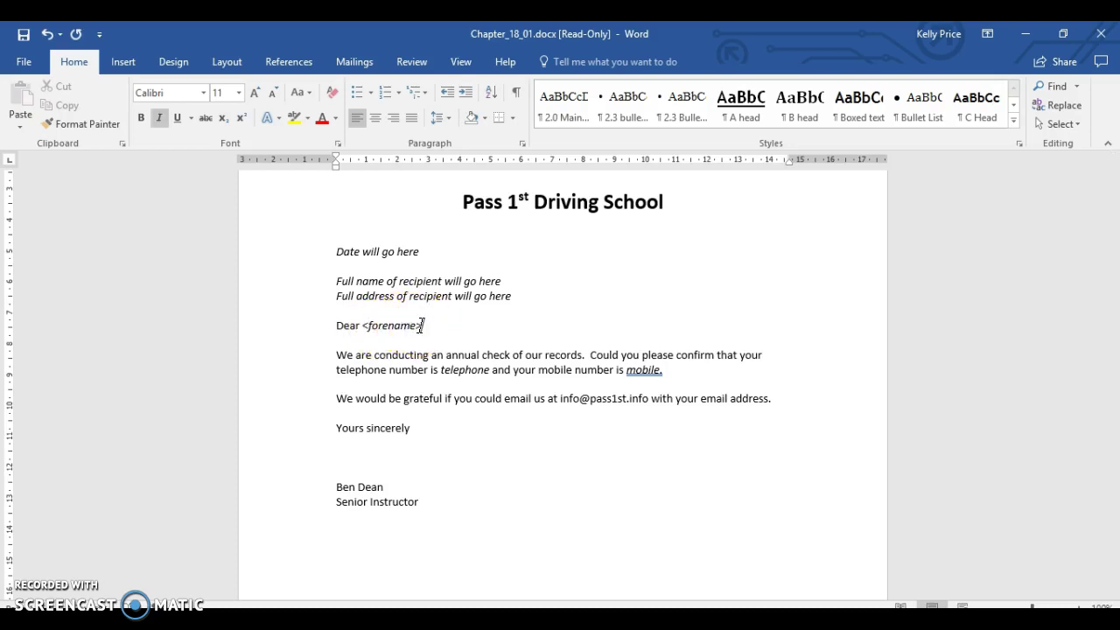
key("BackSpace")
key("Left")
key("Left")
key("Left")
key("Left")
key("Left")
key("Left")
key("Left")
key("Left")
key("BackSpace")
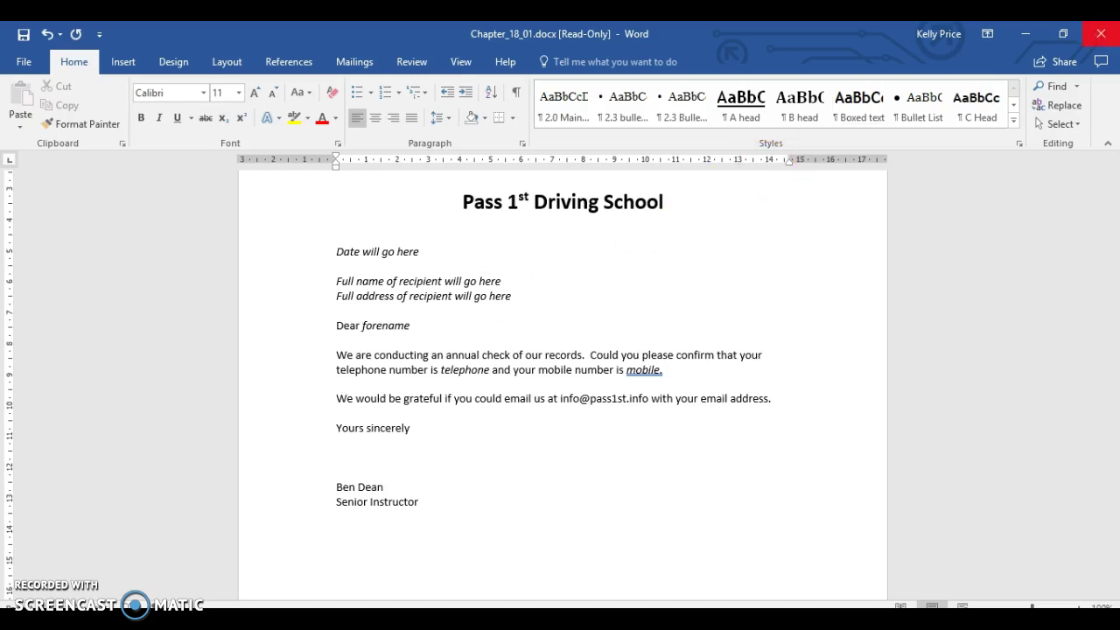
left_click(1111, 28)
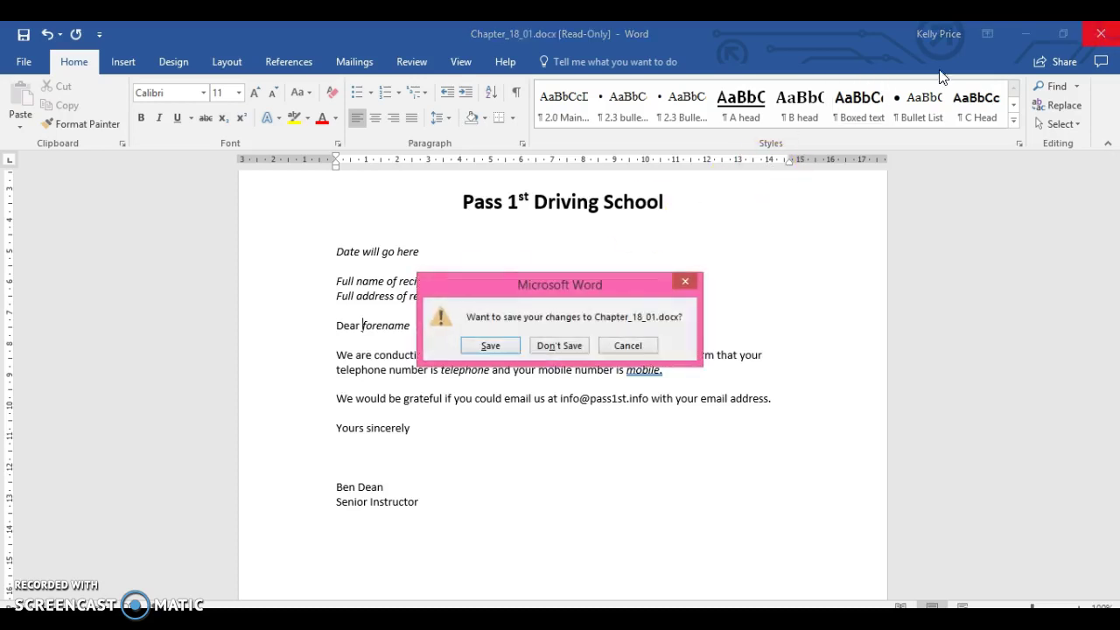
Choose Don't Save to discard the letter's changes, returning to the chapter_18 files.
left_click(551, 346)
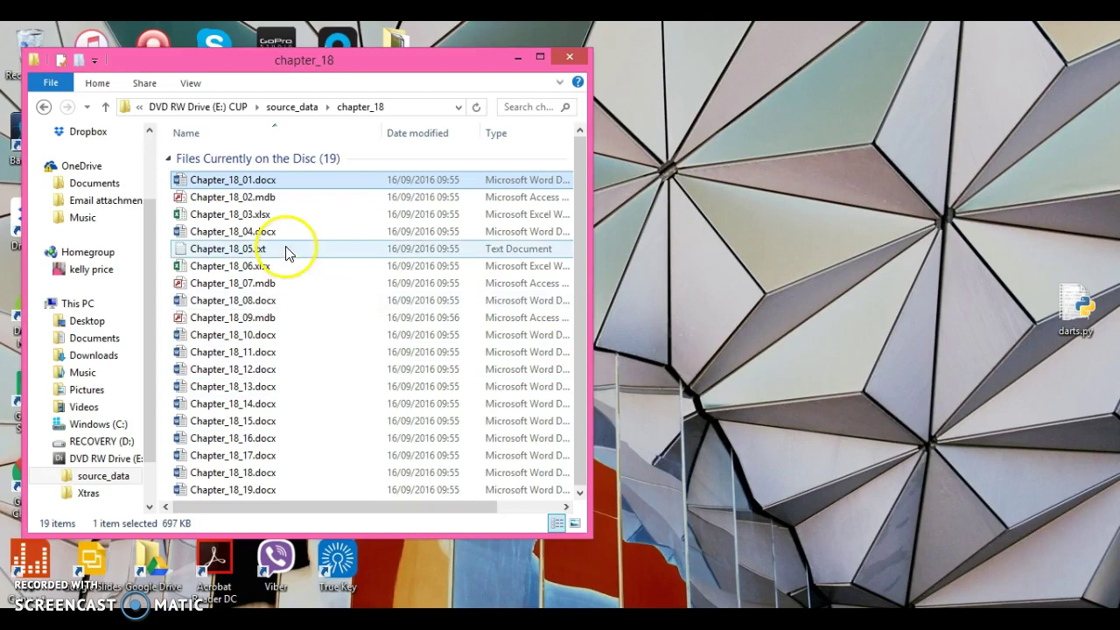
mouse_move(300, 295)
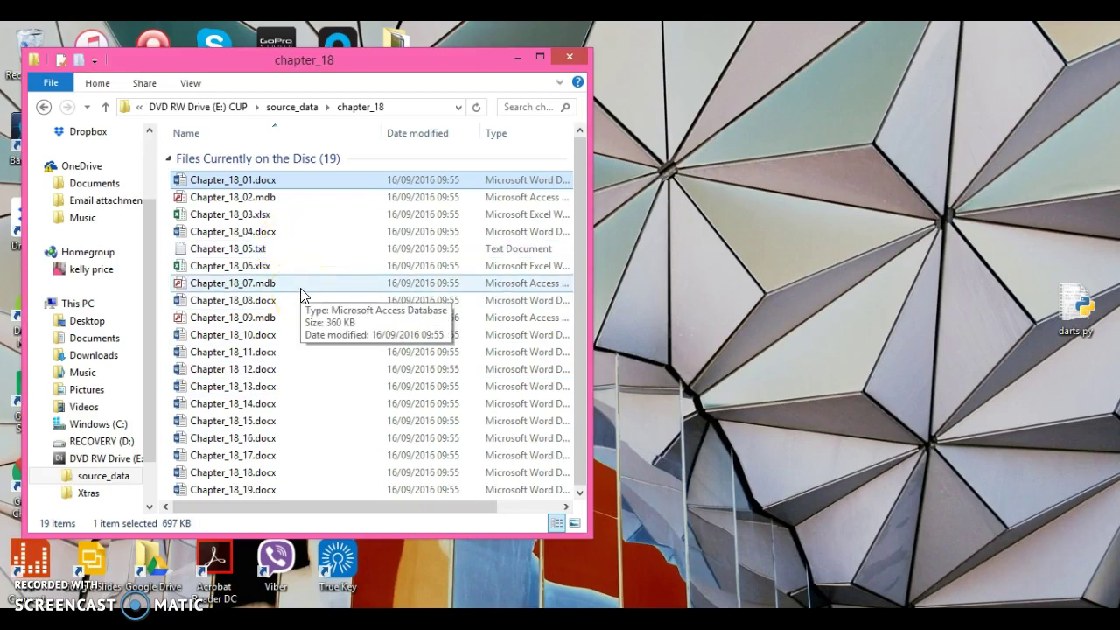
Open Chapter_18_03.xlsx, dismiss the subscription notice and switch to Normal view.
double_click(293, 219)
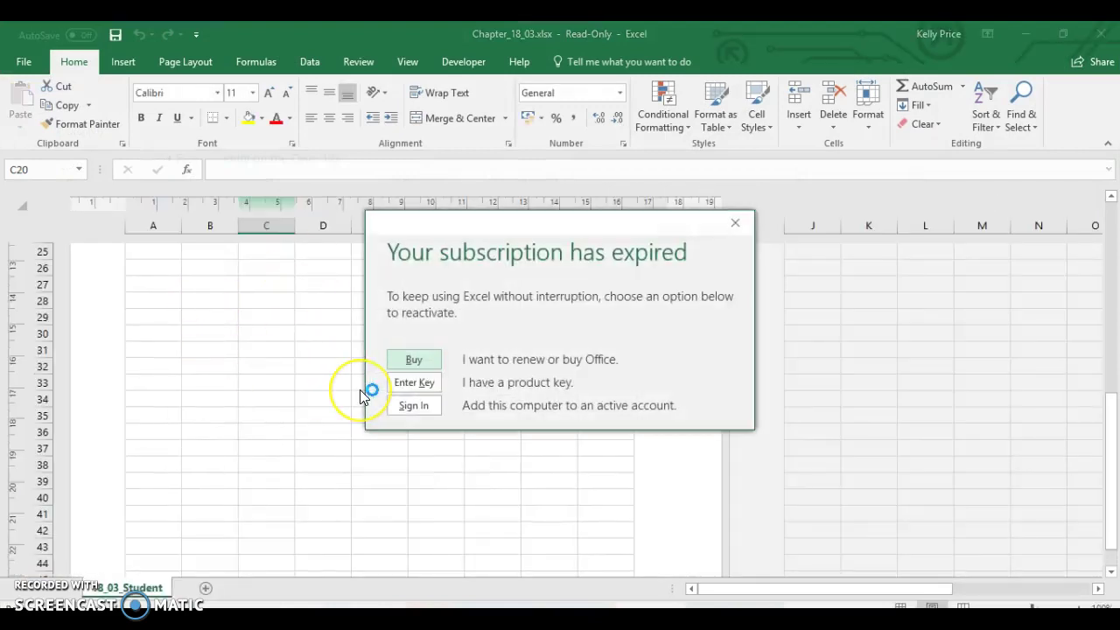
left_click(741, 223)
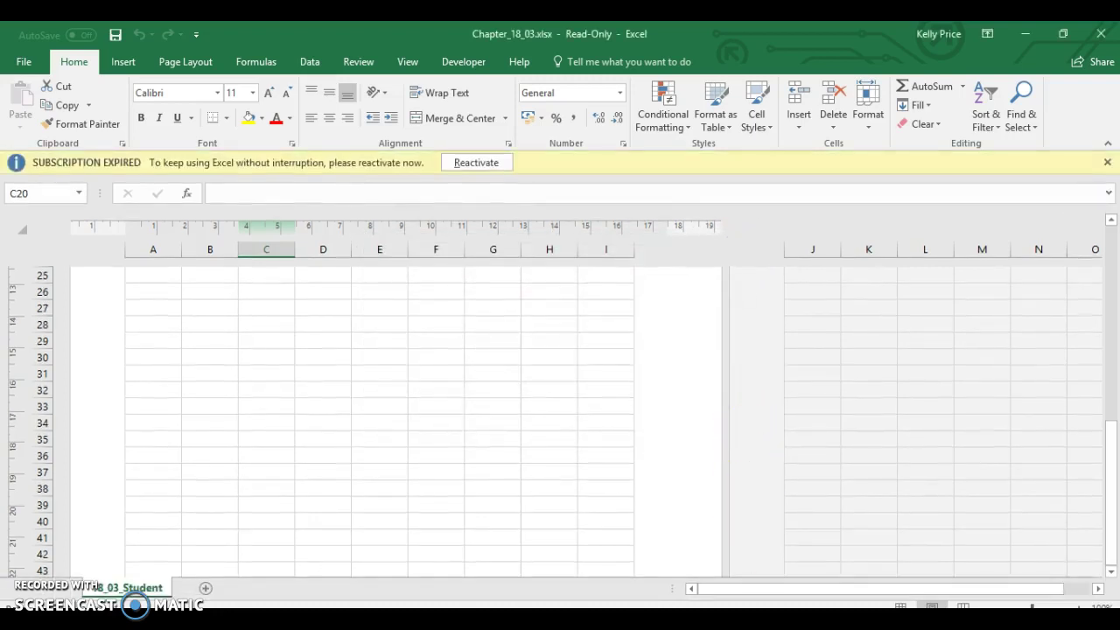
left_click(901, 605)
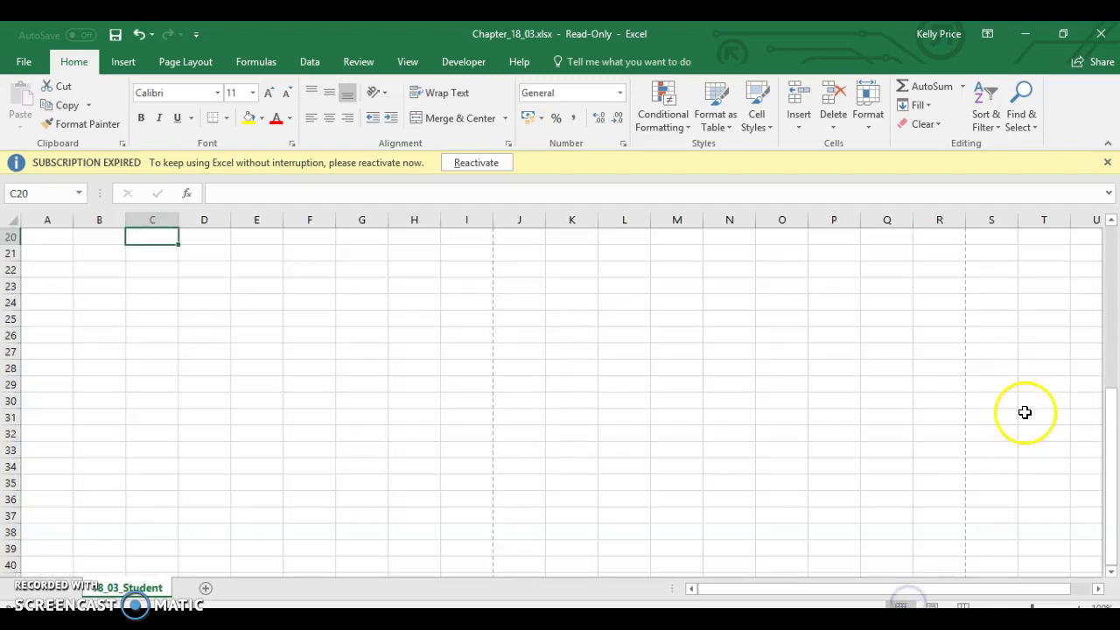
left_click(1111, 245)
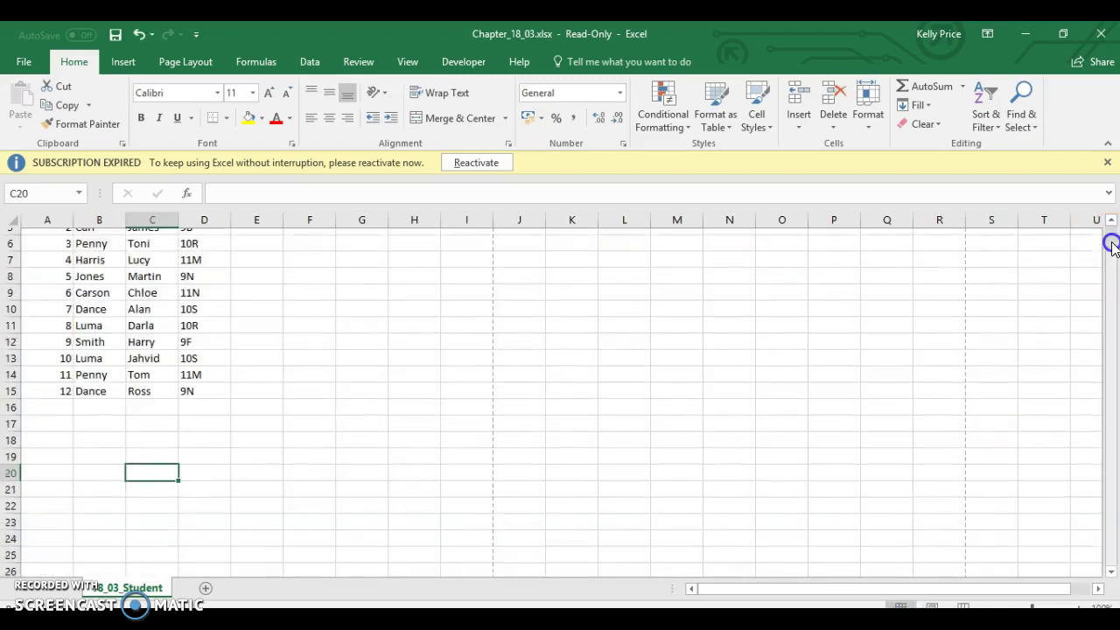
left_click(1111, 245)
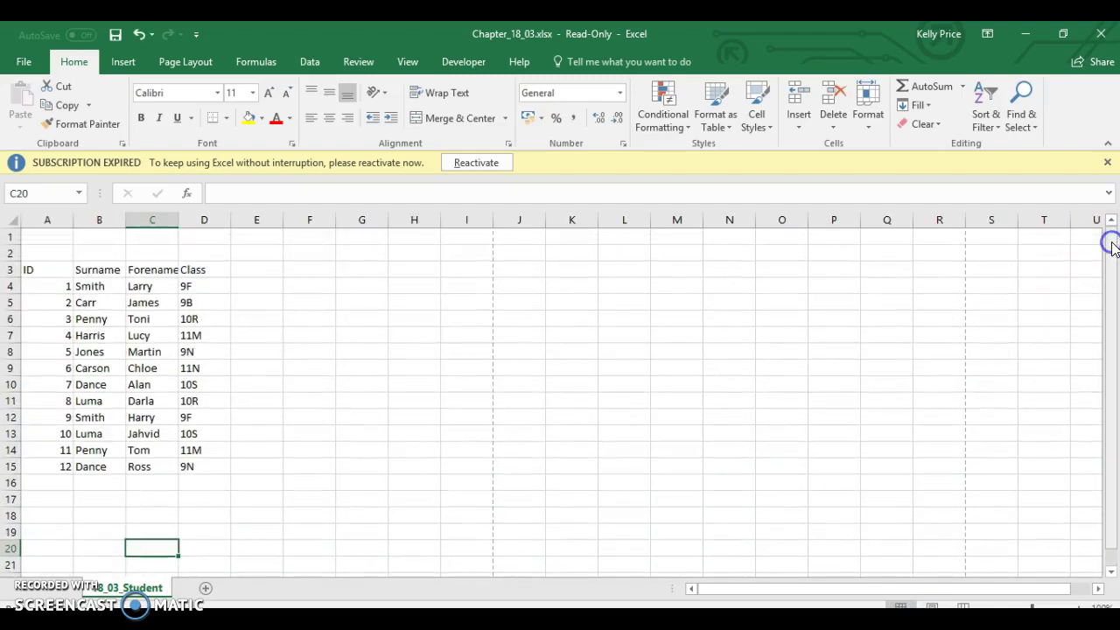
Select the ID, Surname, Forename and Class header cells, then close Excel.
left_click(58, 270)
left_click(95, 270)
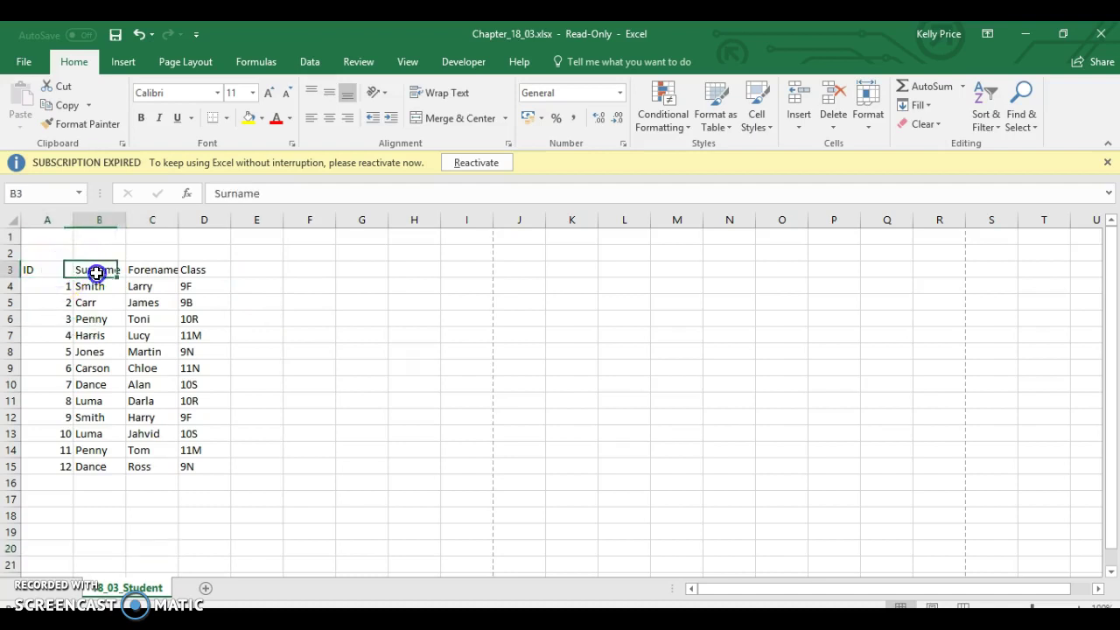
left_click(149, 273)
left_click(198, 270)
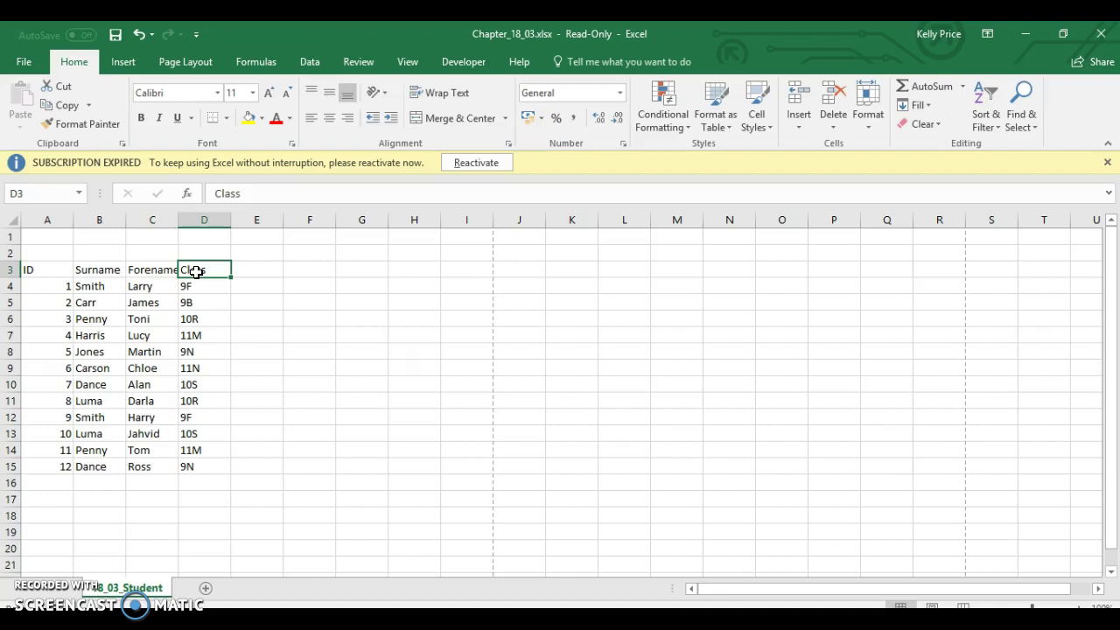
left_click(1100, 33)
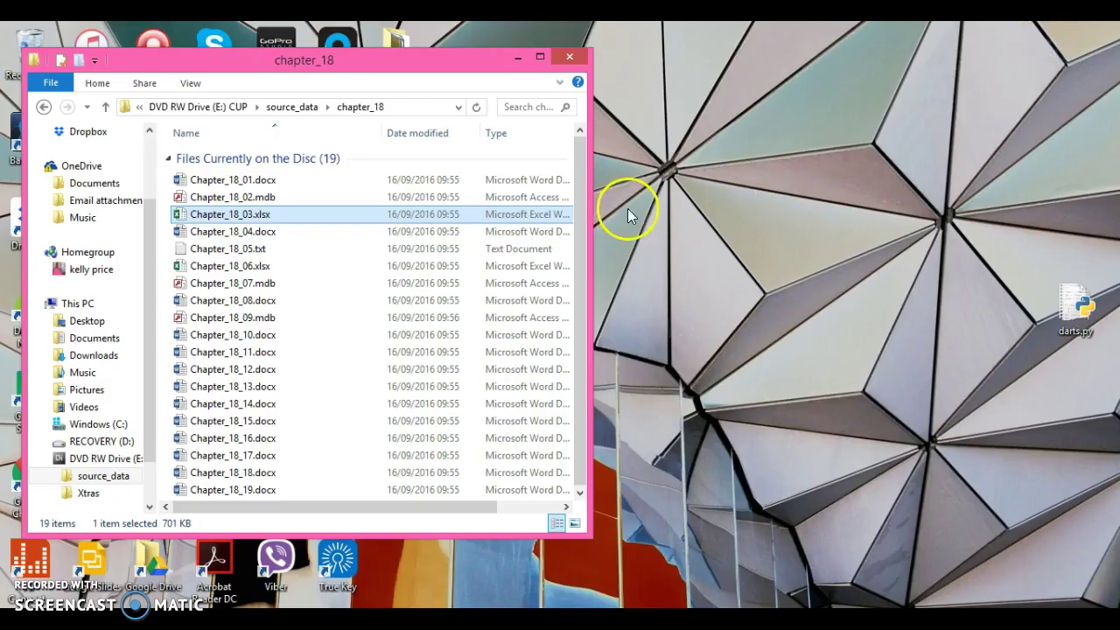
Open Chapter_18_04.docx and dismiss the subscription dialog and expired banner.
double_click(274, 235)
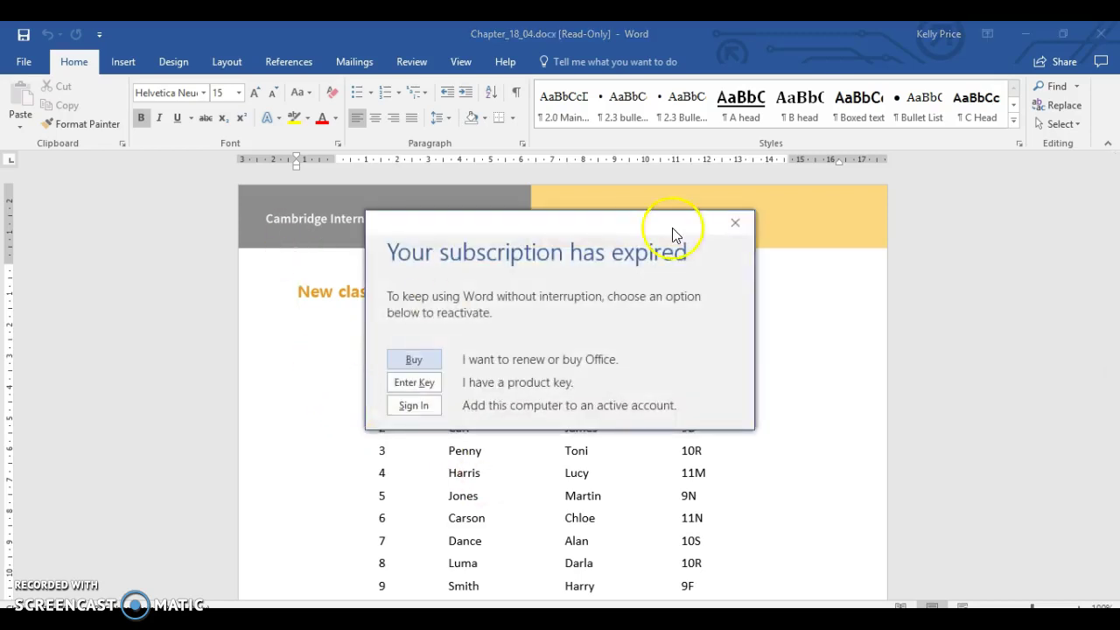
left_click(739, 225)
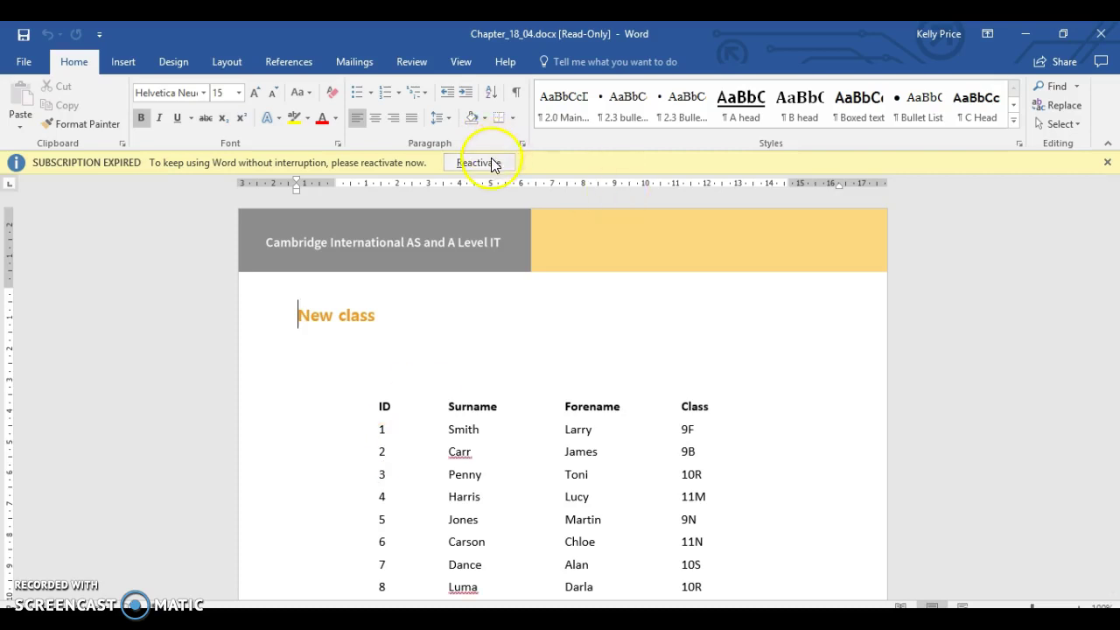
left_click(1105, 164)
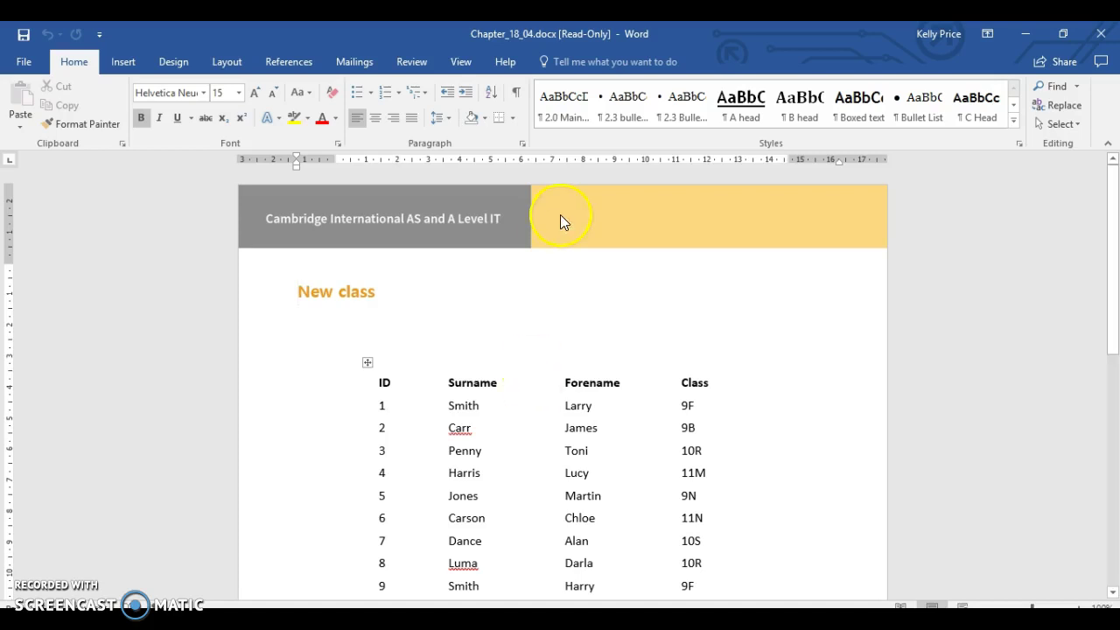
Apply All Borders to the student table, then close Word without saving.
left_click(384, 380)
left_click_drag(384, 379, 699, 578)
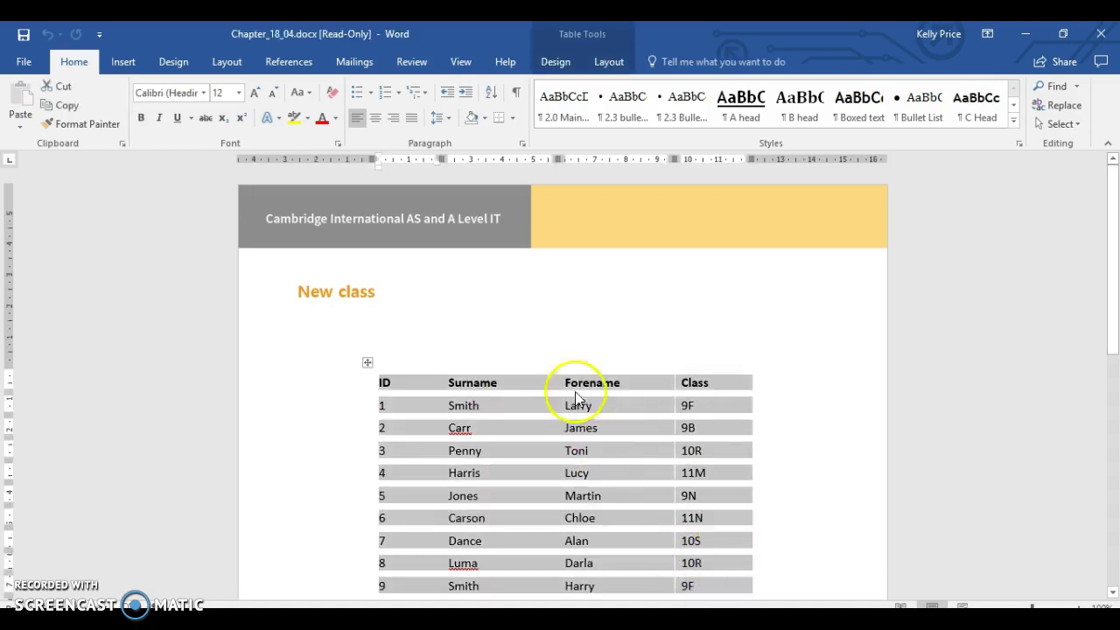
left_click(513, 118)
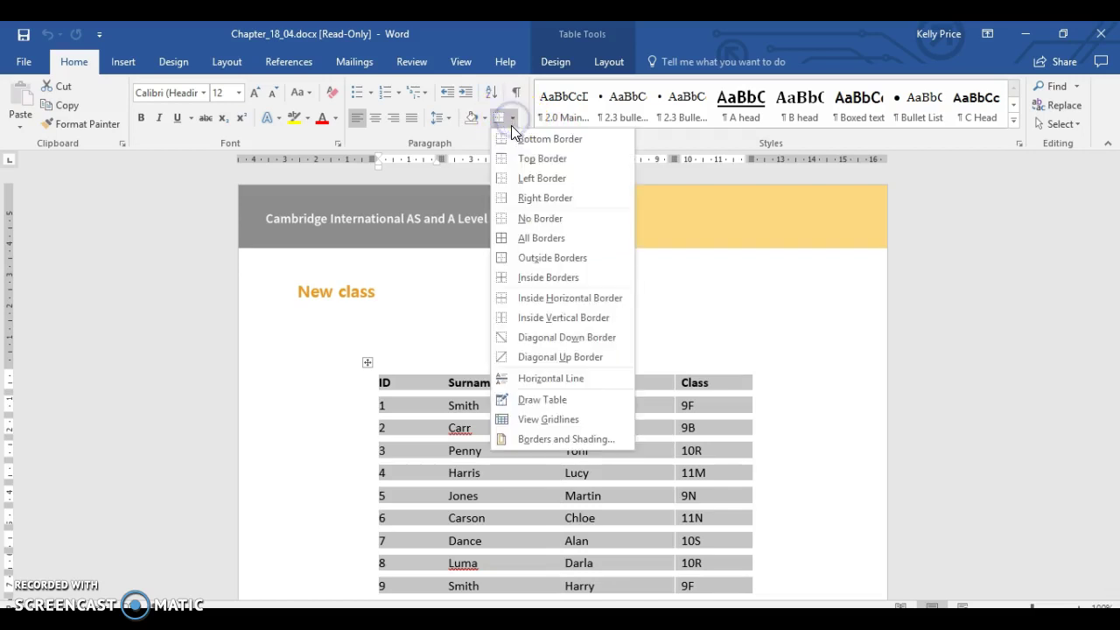
left_click(514, 236)
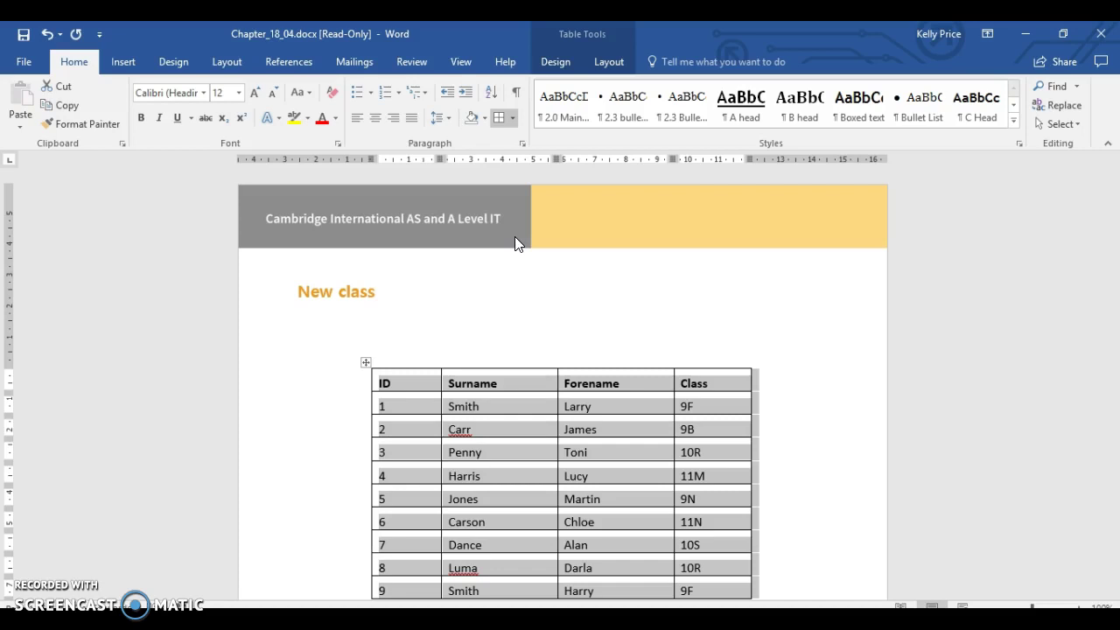
left_click(1100, 34)
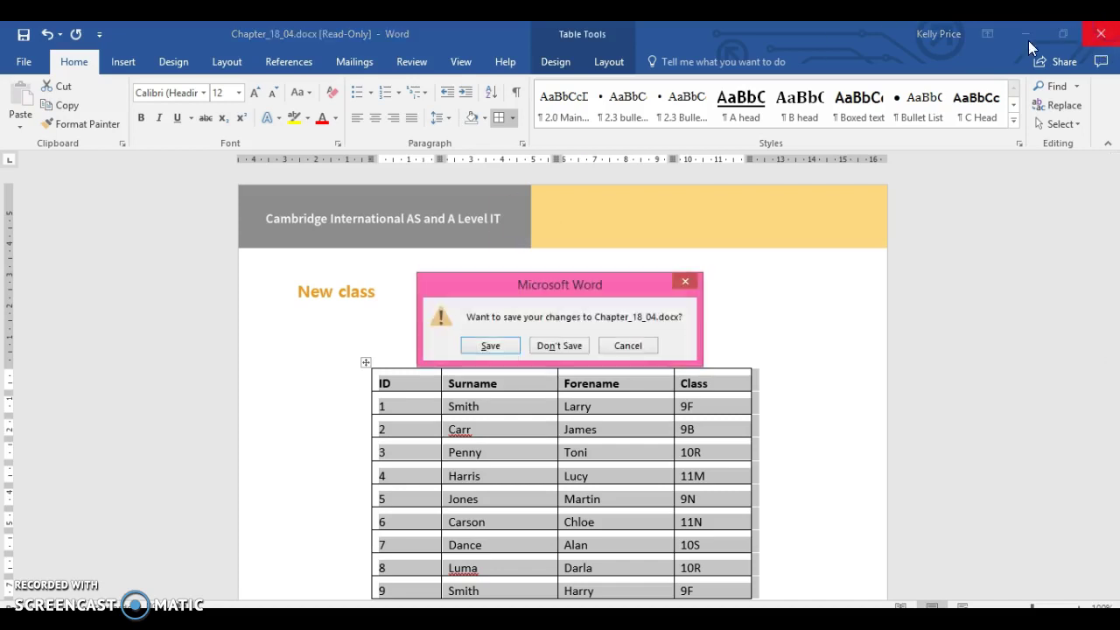
left_click(559, 344)
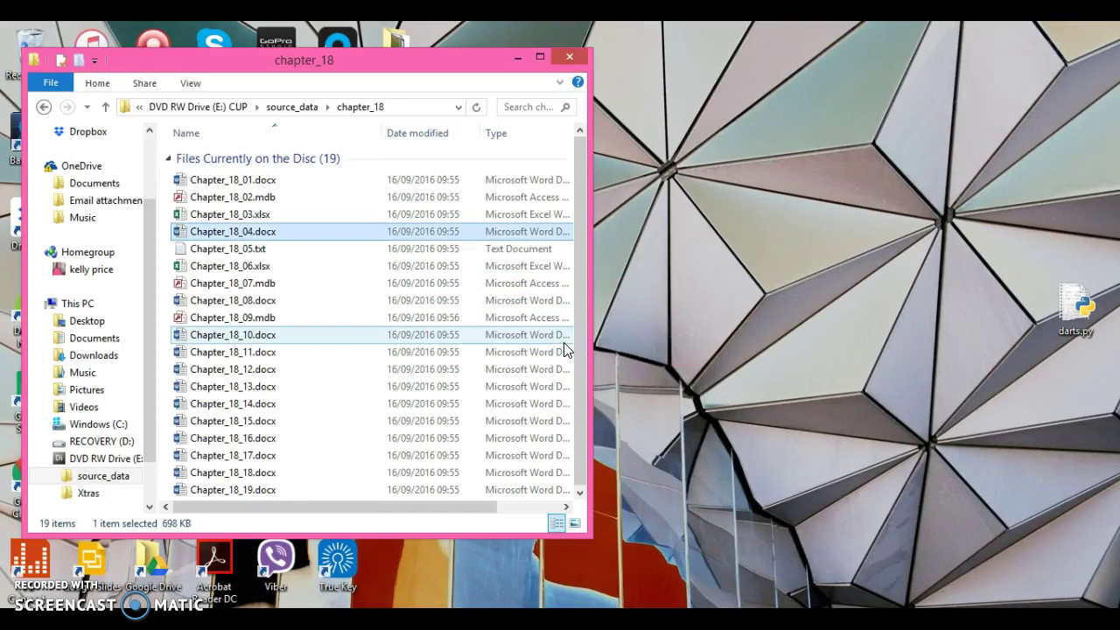
double_click(277, 249)
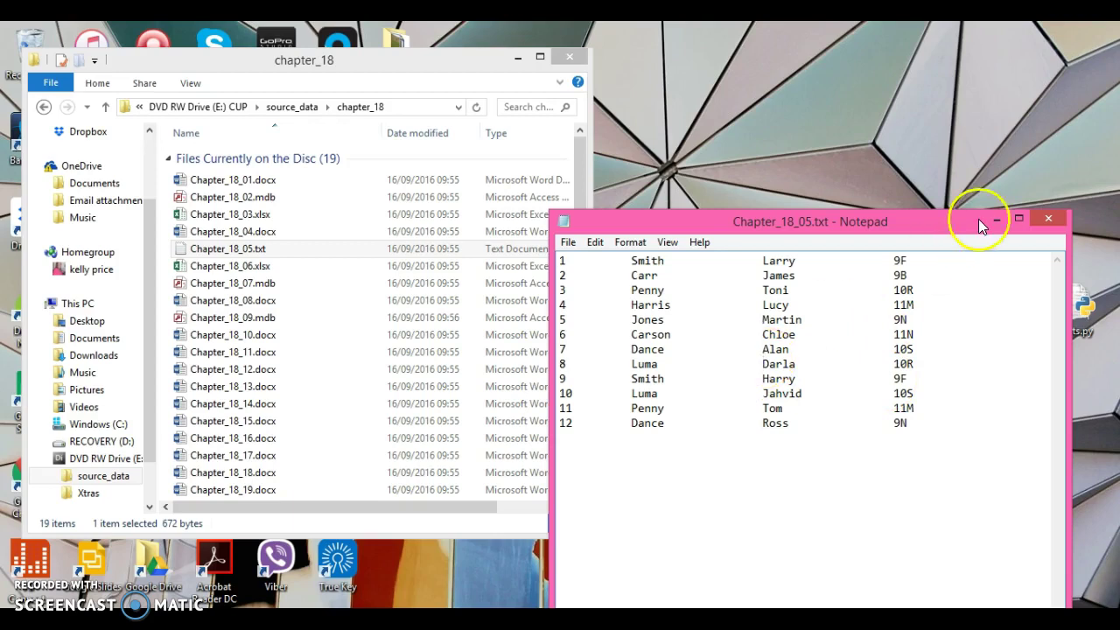
left_click(1039, 221)
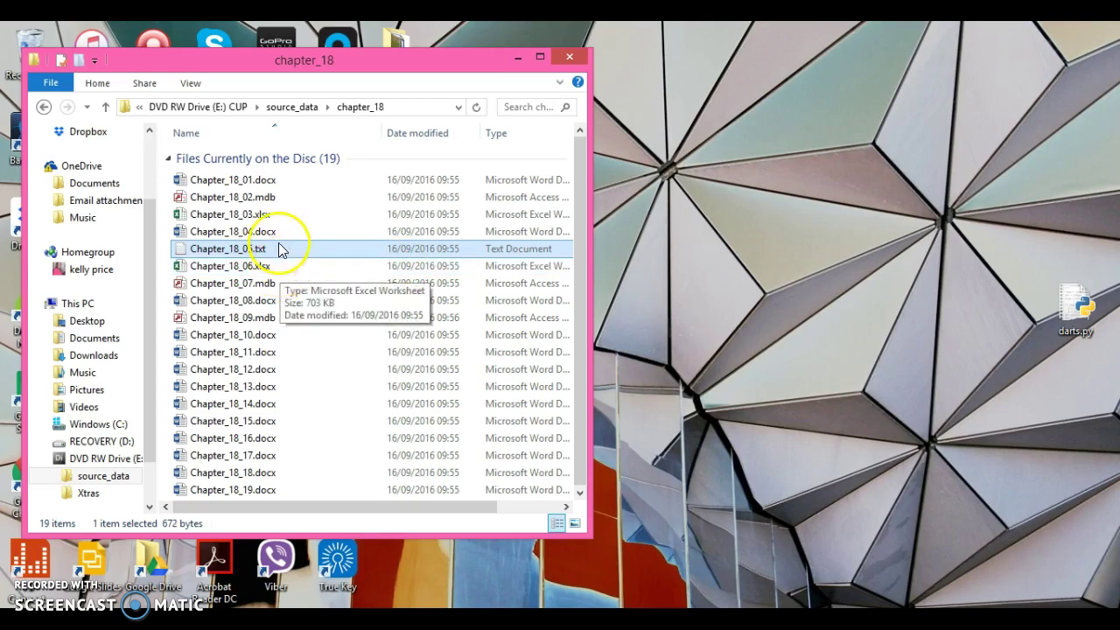
left_click(276, 275)
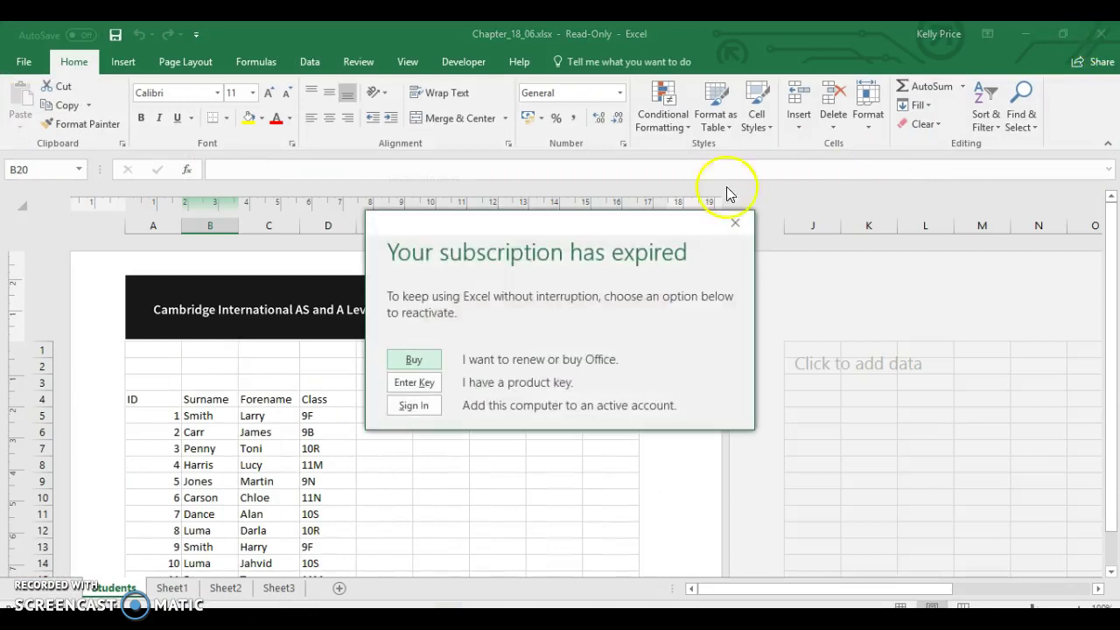
left_click(740, 225)
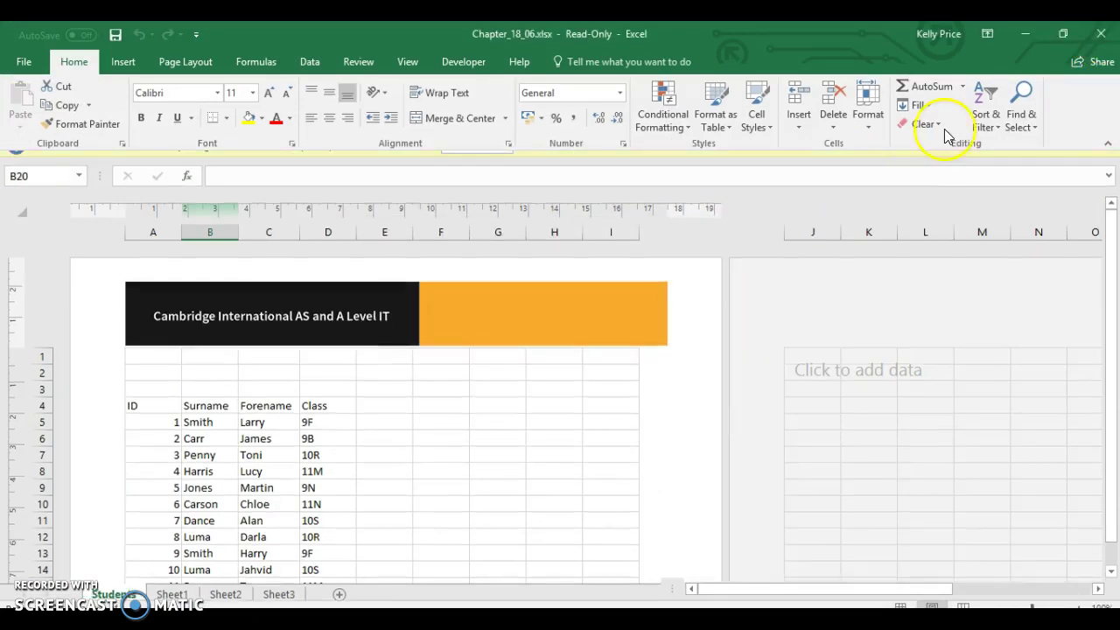
left_click(1106, 33)
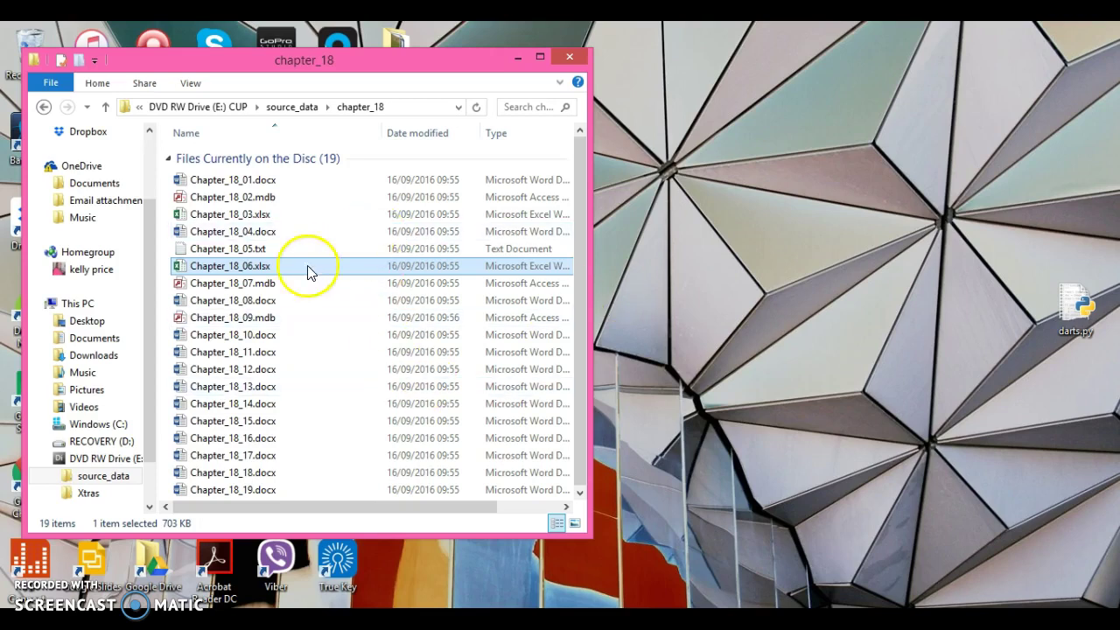
double_click(282, 275)
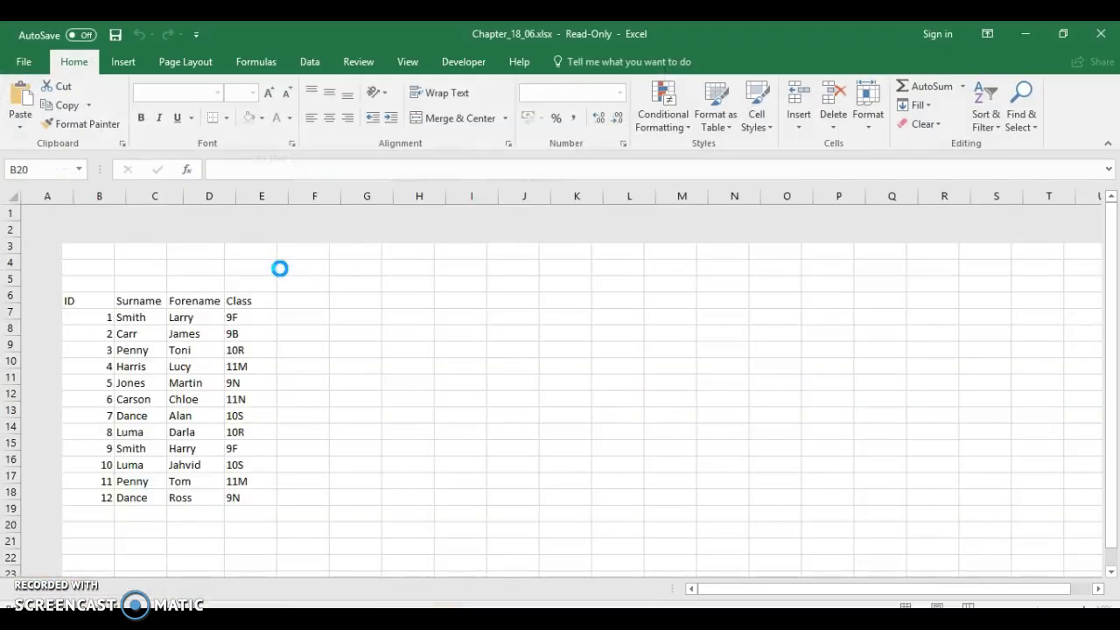
left_click(212, 349)
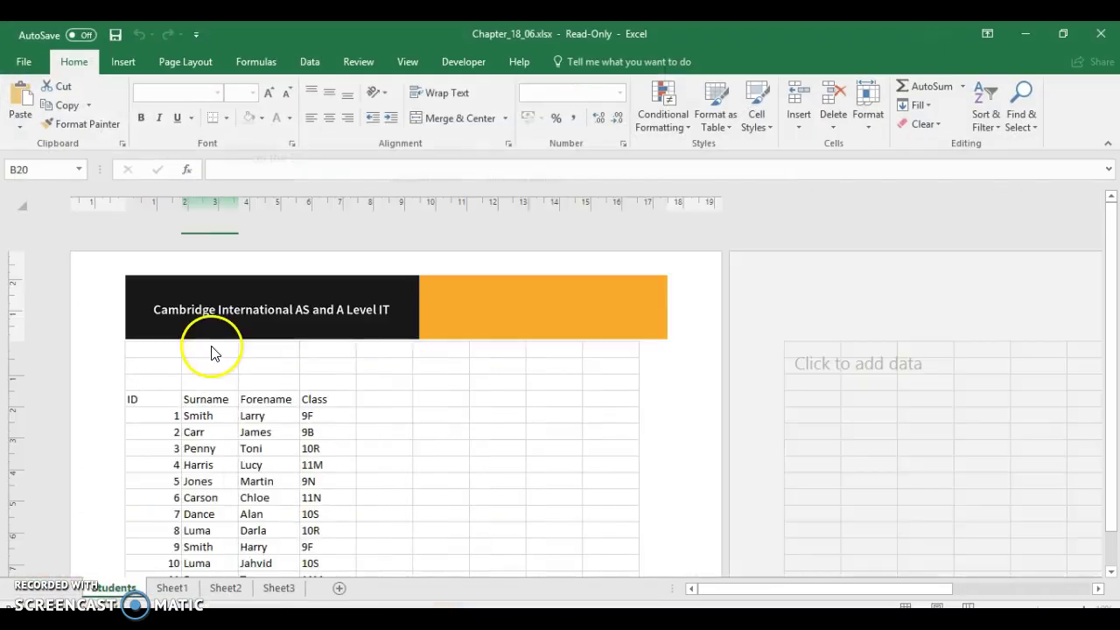
left_click(190, 404)
left_click(158, 396)
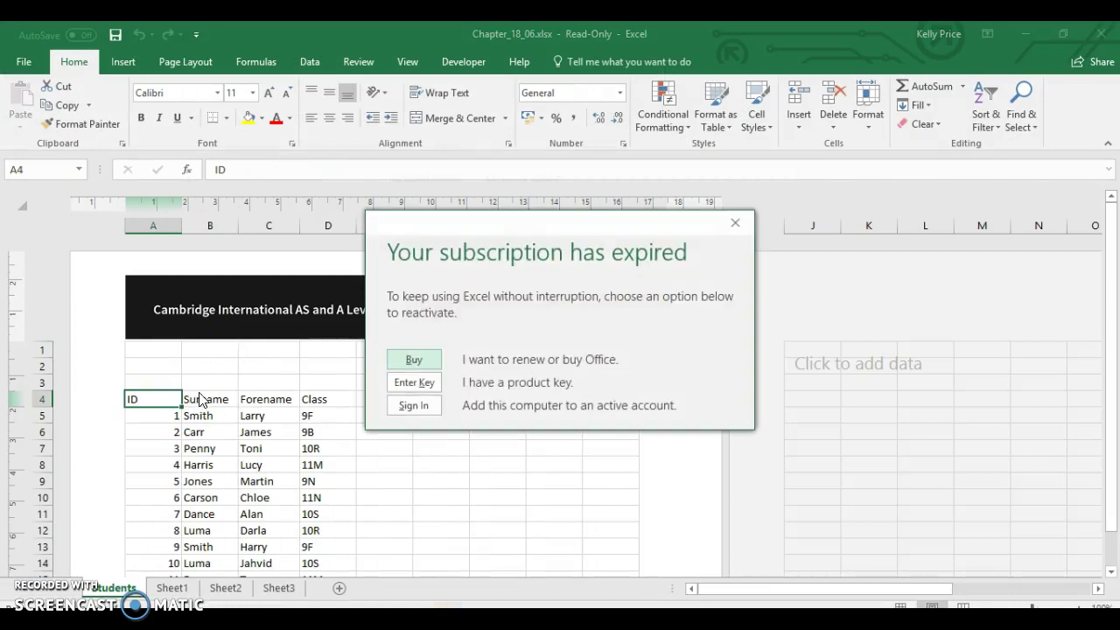
left_click(736, 217)
left_click(223, 402)
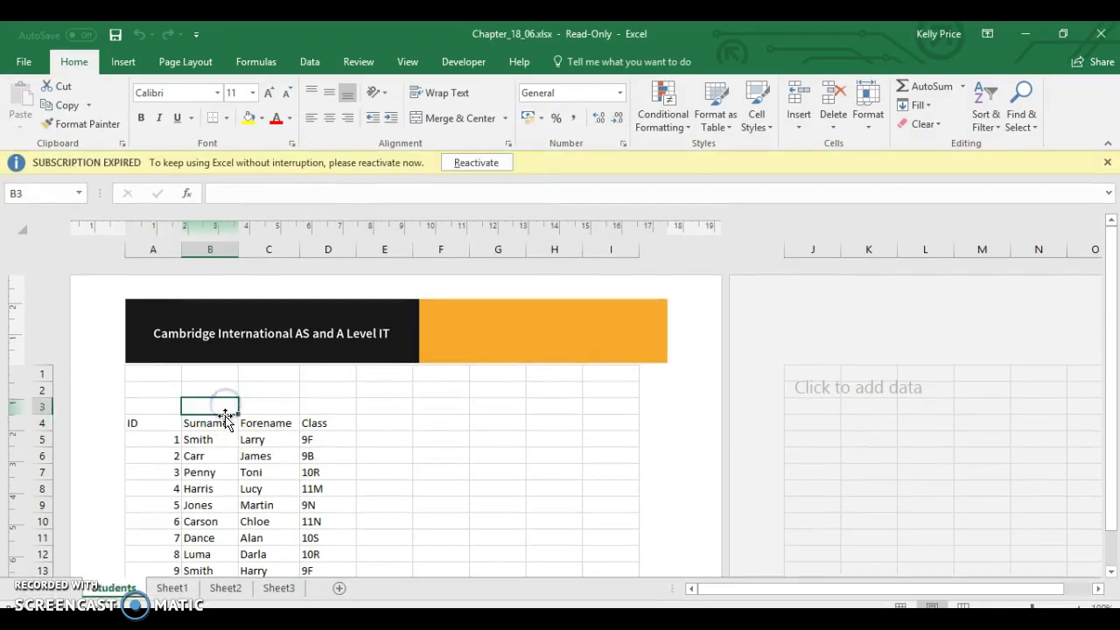
left_click(219, 422)
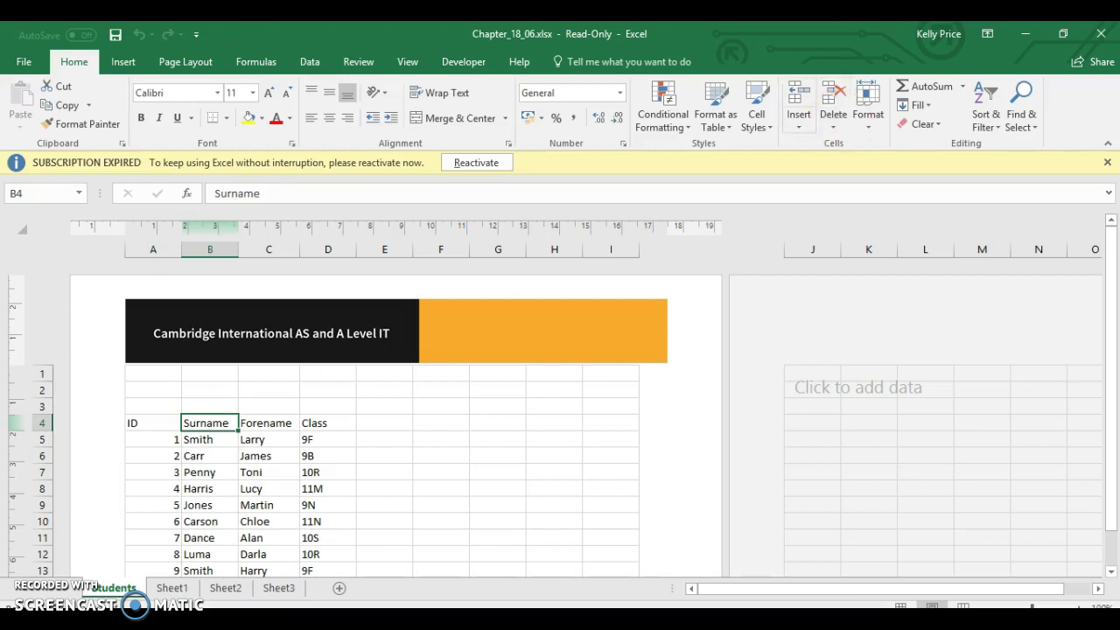
left_click(1100, 34)
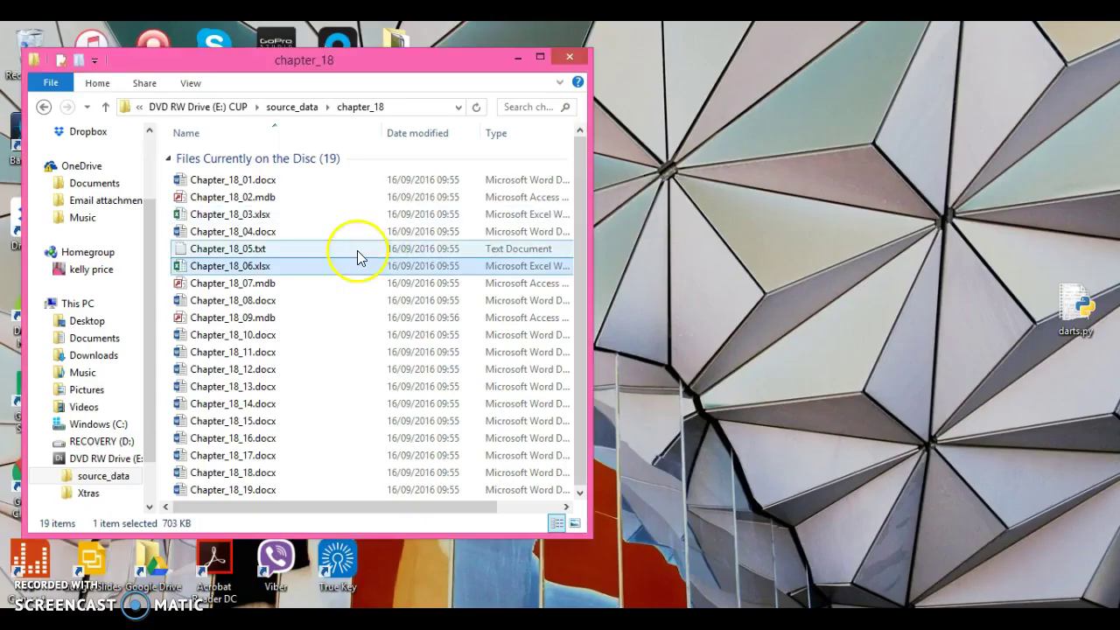
Open Chapter_18_07.mdb, clear the subscription and read-only notices, enable content, select Class.
left_click(291, 283)
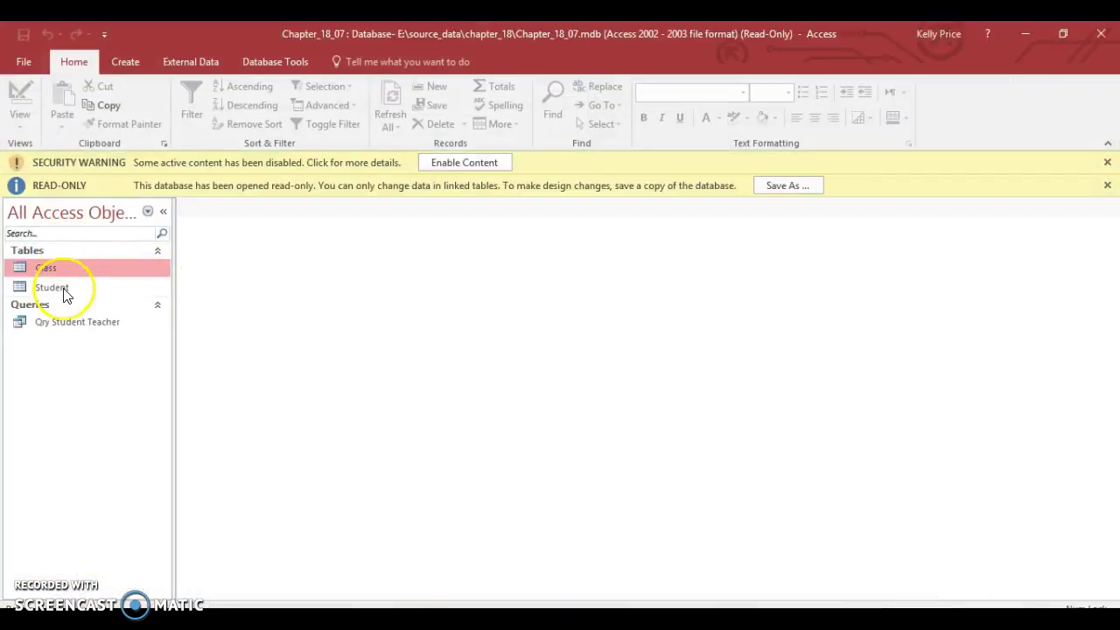
left_click(742, 224)
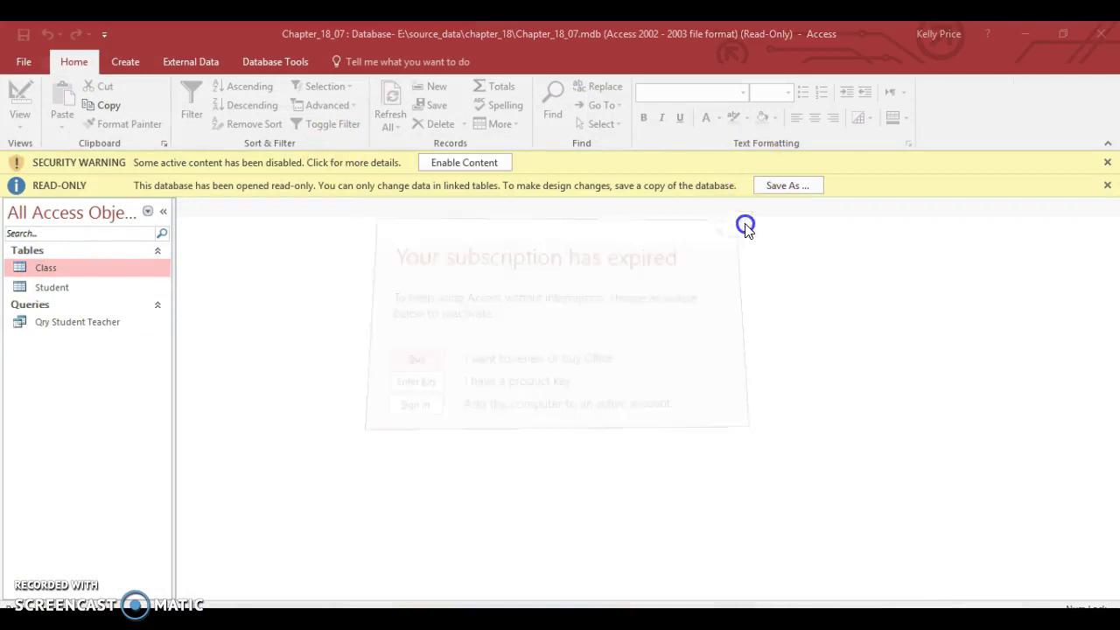
left_click(1106, 185)
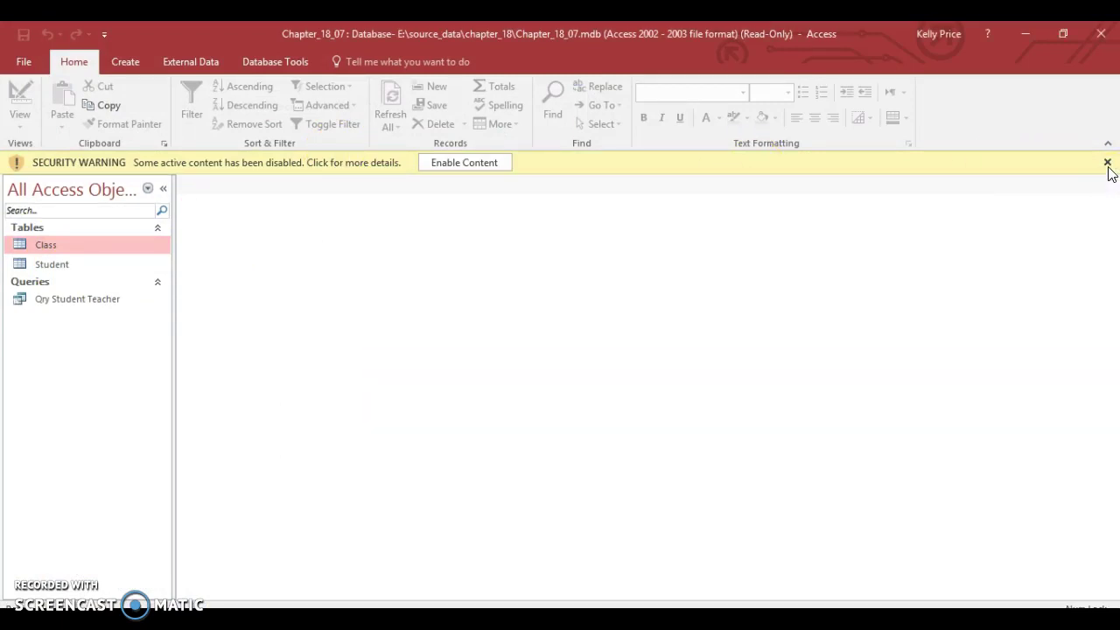
left_click(481, 162)
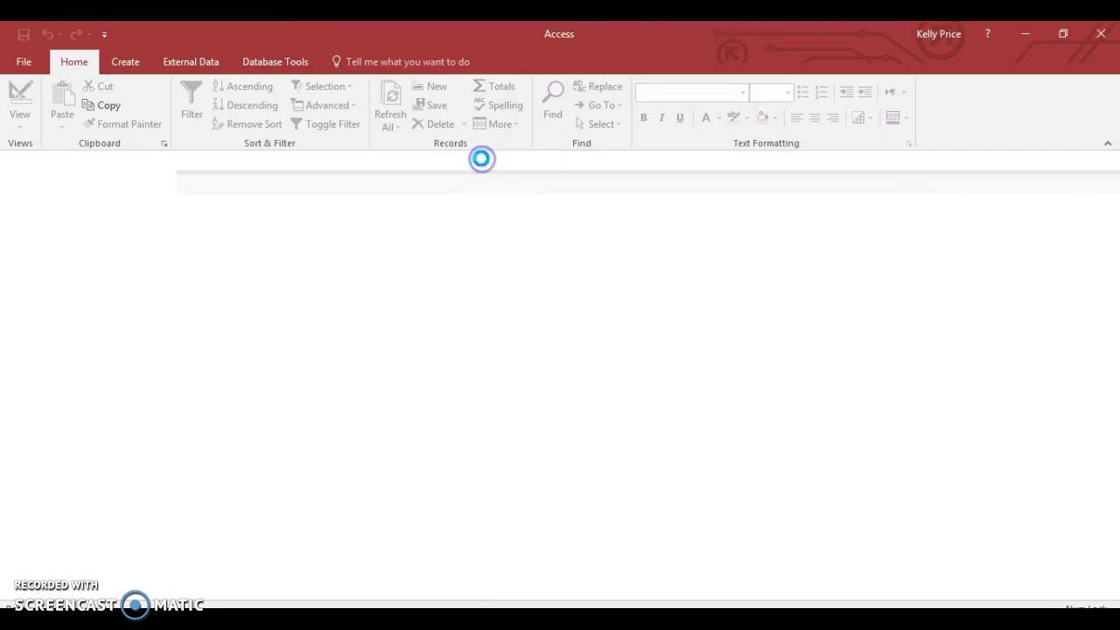
left_click(1107, 164)
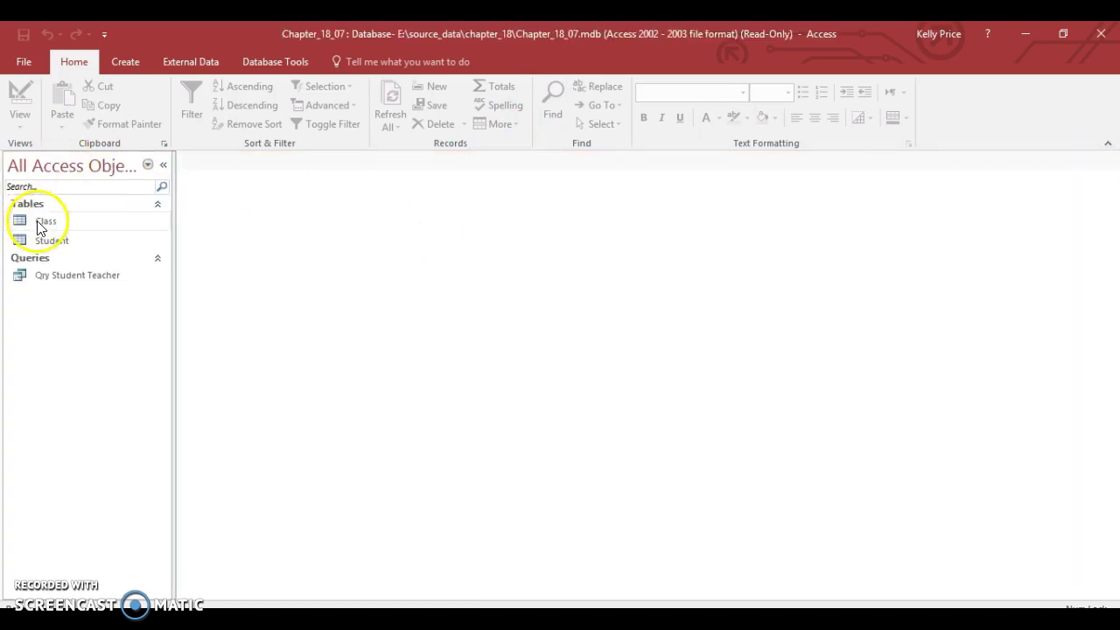
left_click(39, 224)
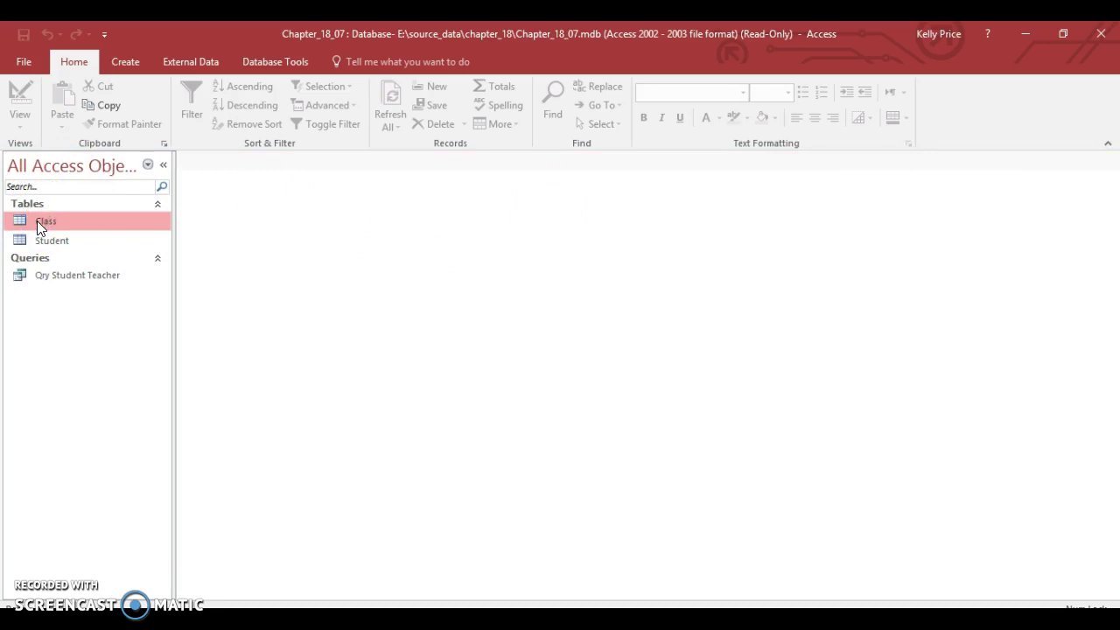
Open the Class table, Student table and Qry Student Teacher query datasheets.
double_click(36, 223)
double_click(38, 245)
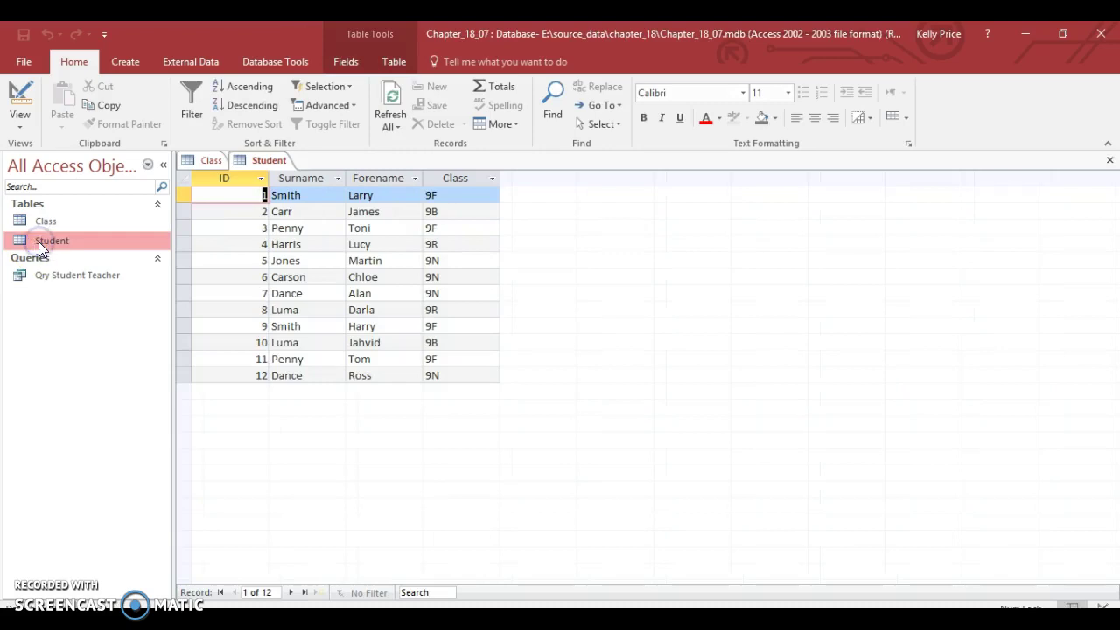
double_click(39, 277)
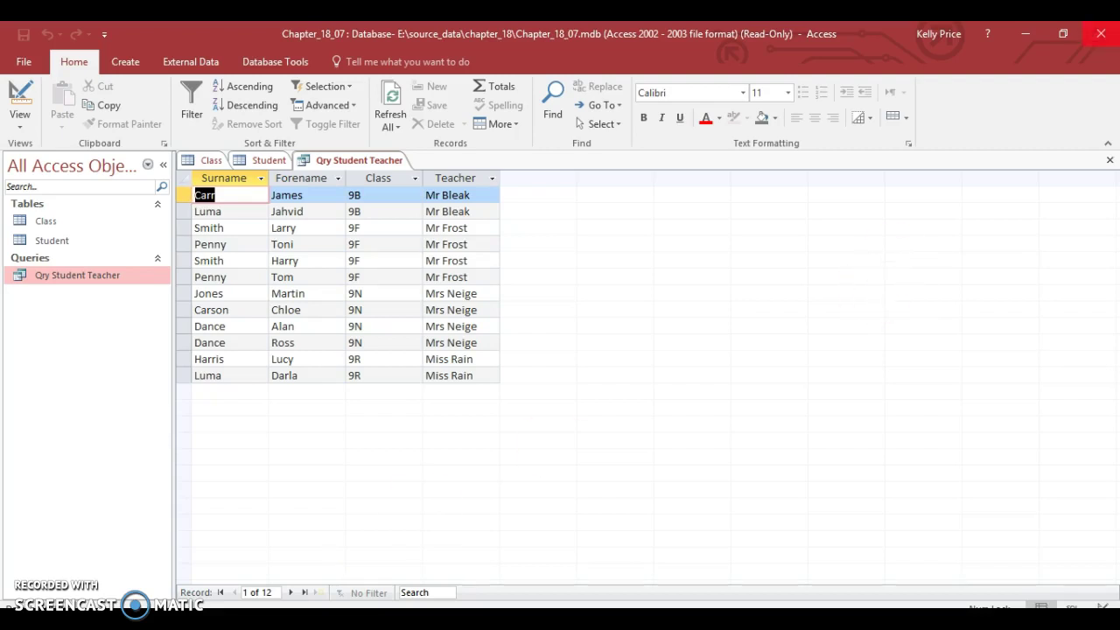
Close Access to return to the chapter_18 folder's 19 mail merge files in File Explorer.
left_click(1100, 33)
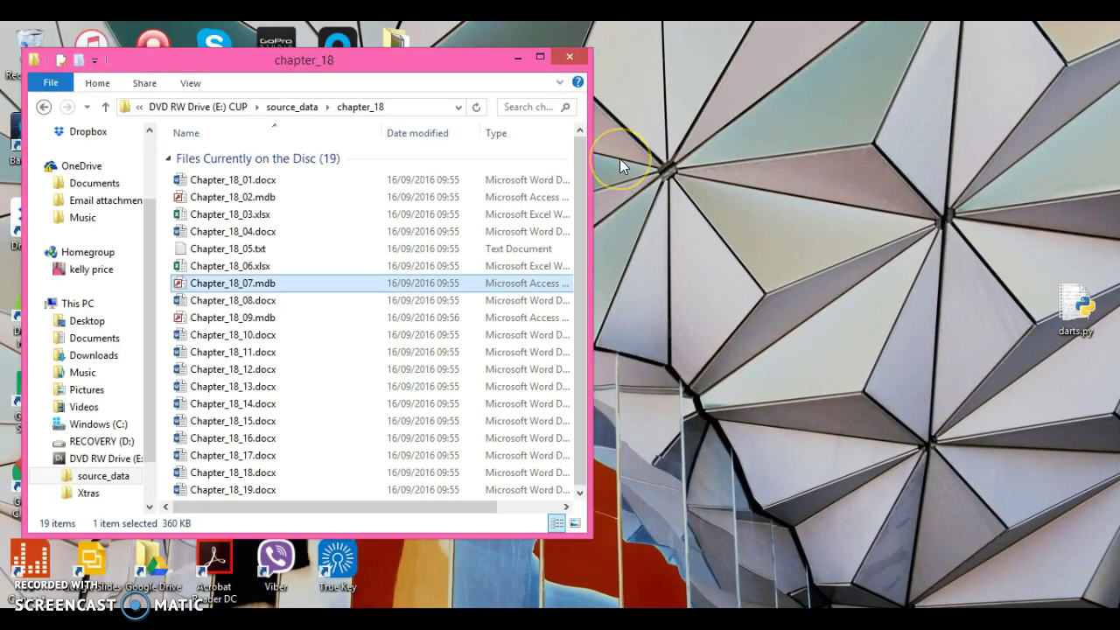